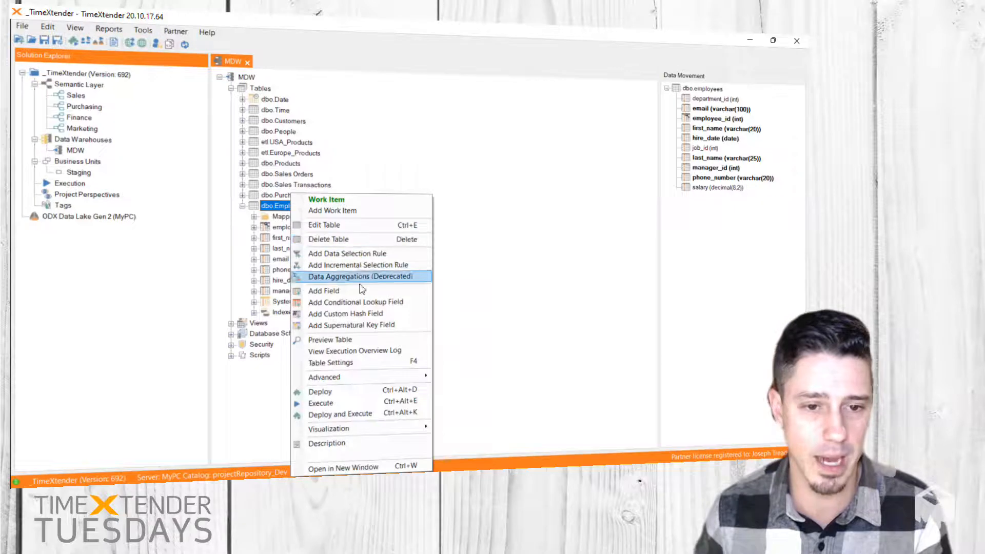
Step: Preview the Employees table's data, examine the second and third employee rows with their manager IDs, and close the preview
{"action": "left_click", "coordinate": [341, 344]}
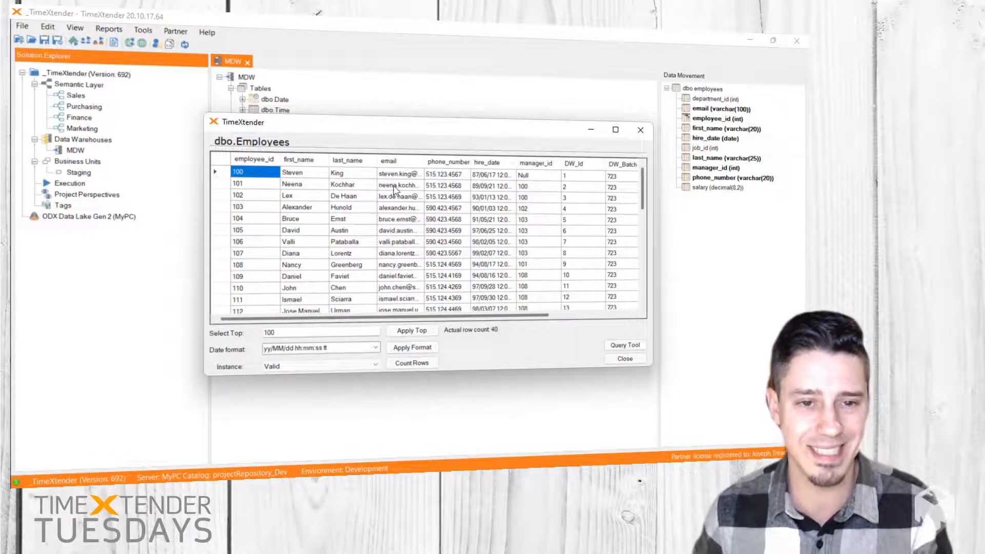
{"action": "left_click", "coordinate": [219, 186]}
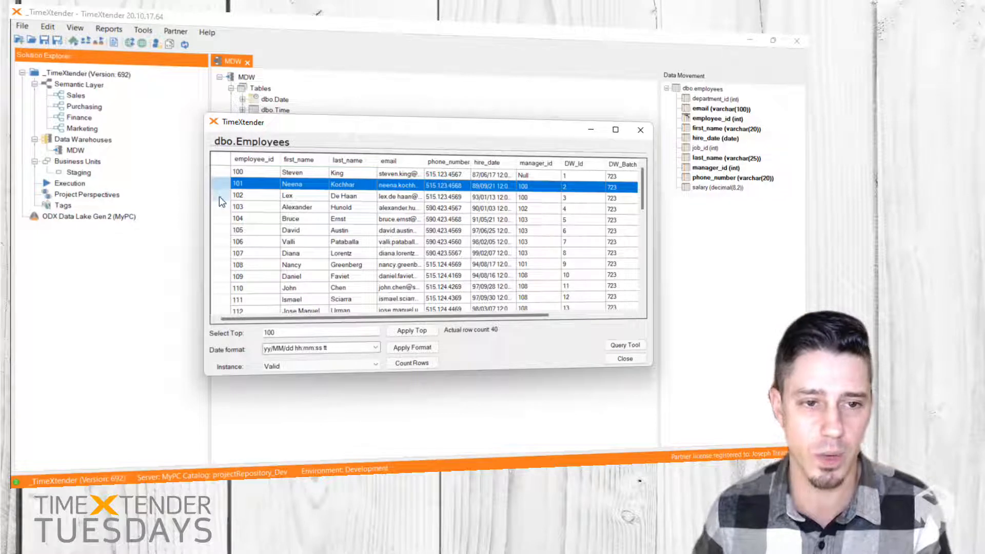
{"action": "left_click", "coordinate": [220, 196], "text": "shift"}
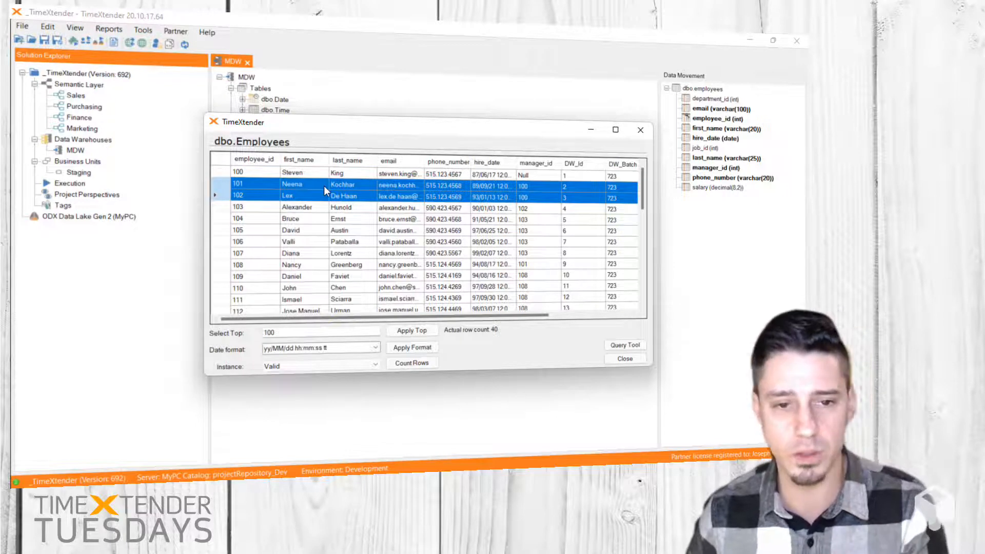
{"action": "left_click", "coordinate": [626, 358]}
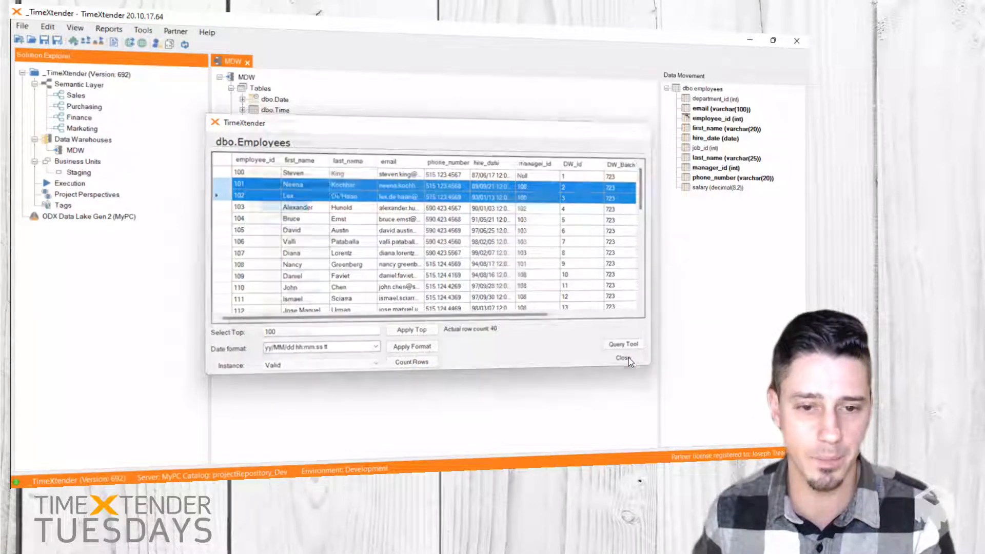
Step: Add a text field named FullName with a text length of 150 to the Employees table
{"action": "right_click", "coordinate": [279, 206]}
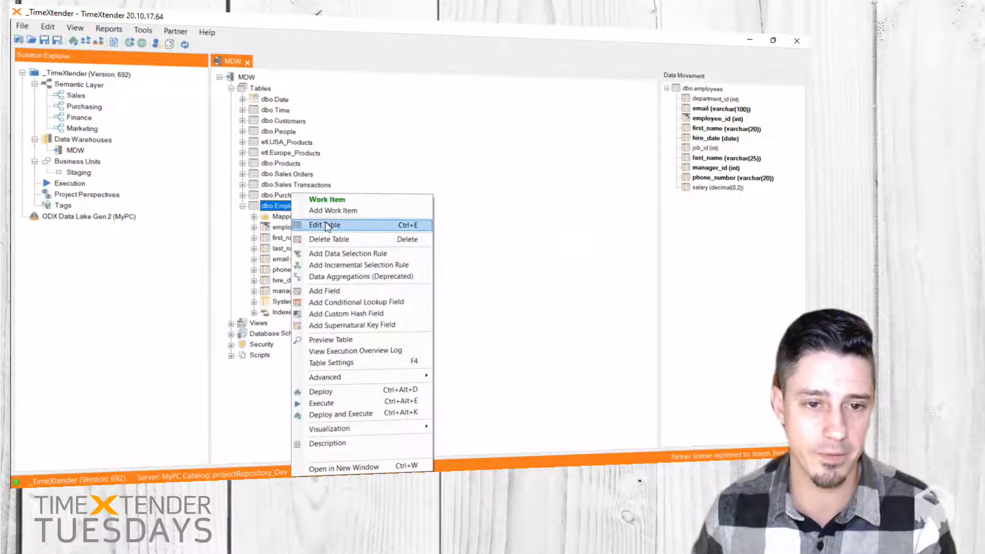
{"action": "left_click", "coordinate": [339, 291]}
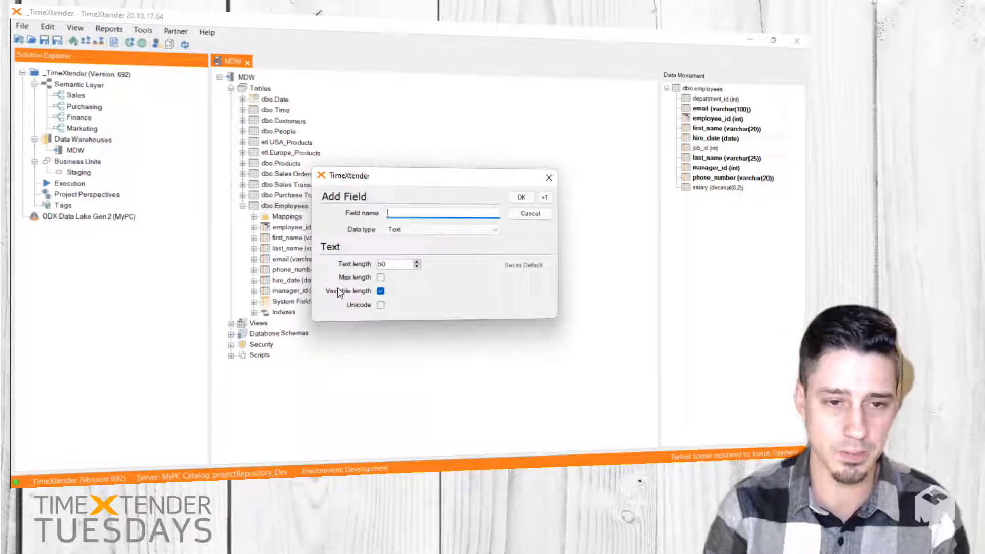
{"action": "type", "text": "Ful"}
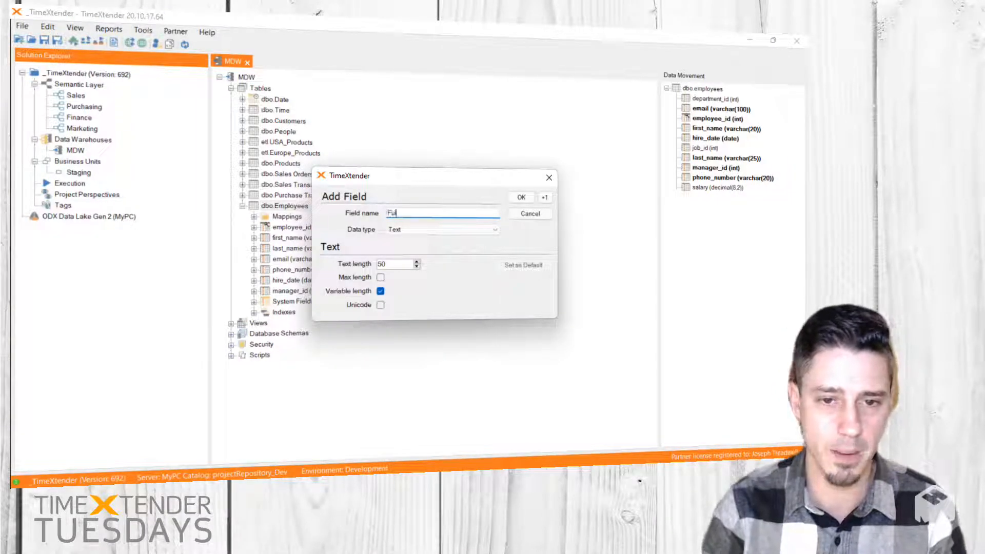
{"action": "type", "text": "lName"}
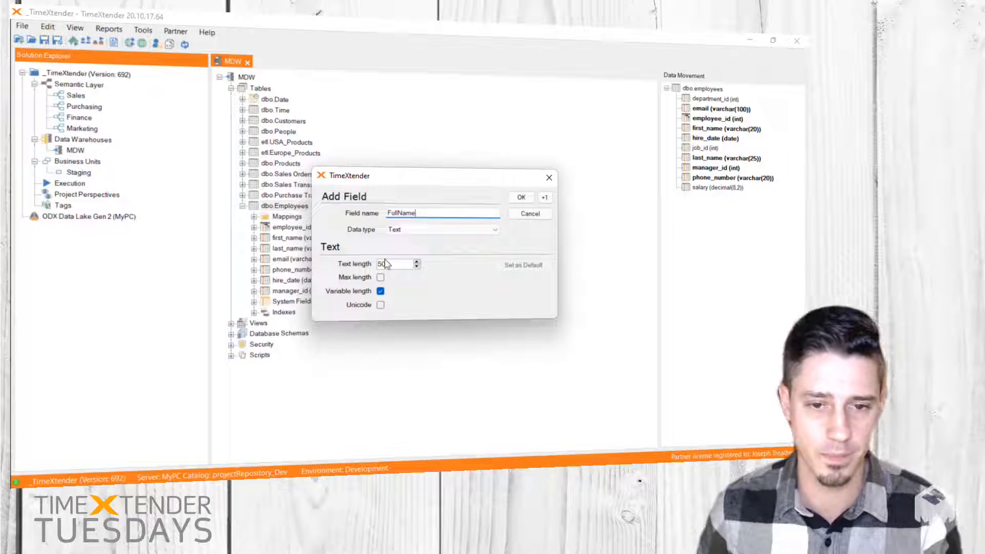
{"action": "left_click", "coordinate": [380, 263]}
{"action": "type", "text": "1"}
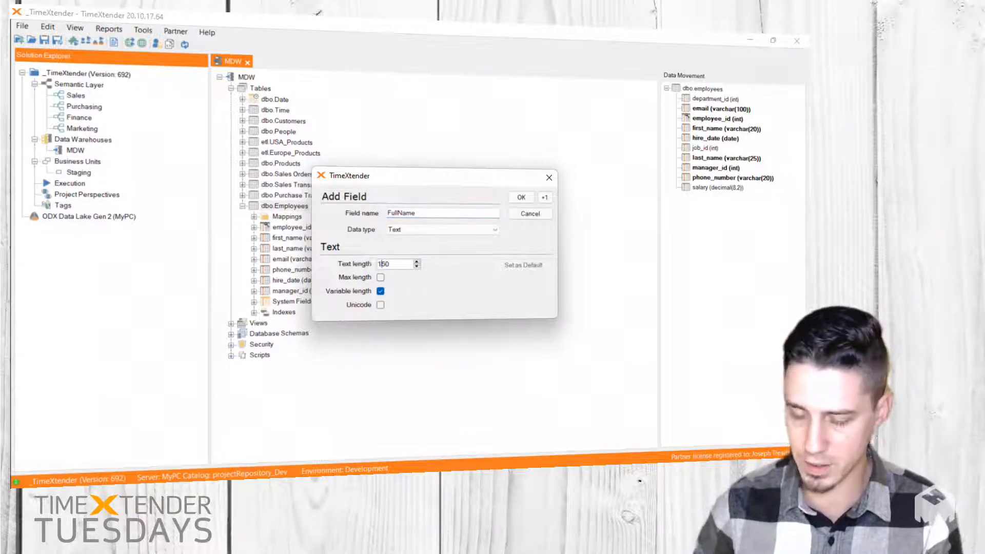
{"action": "left_click", "coordinate": [521, 197]}
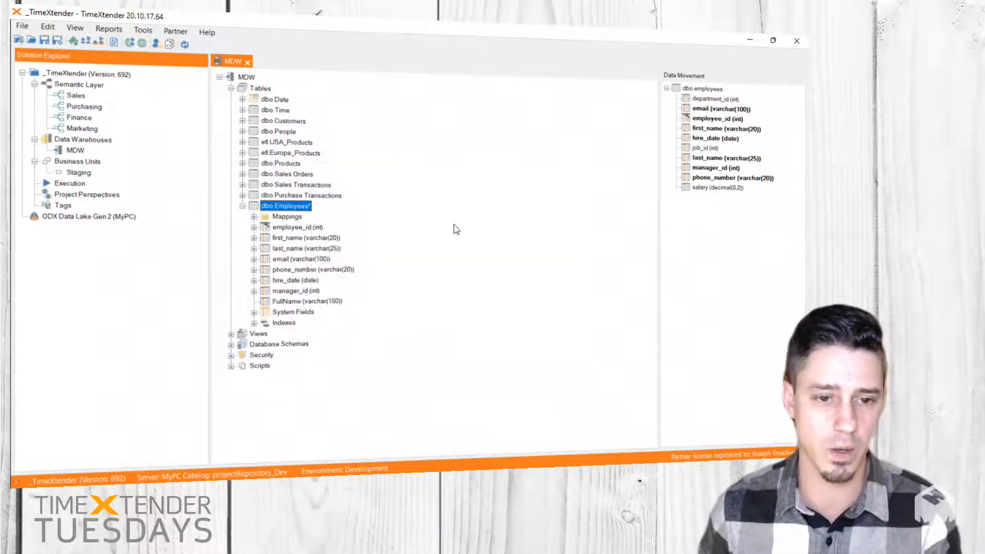
Step: Add a custom value transformation to the FullName field with the SQL [first_name]+' '+[last_name]
{"action": "right_click", "coordinate": [281, 301]}
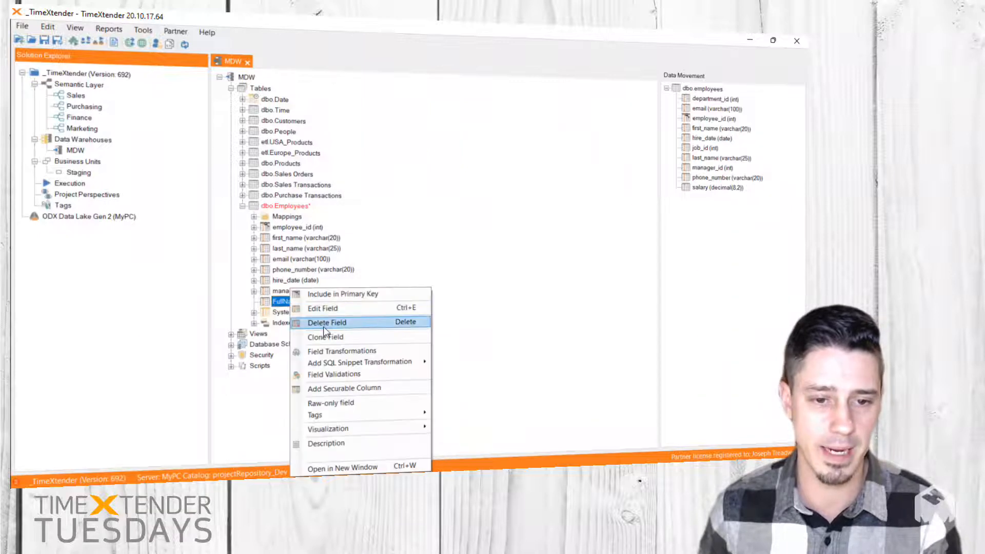
{"action": "left_click", "coordinate": [336, 352]}
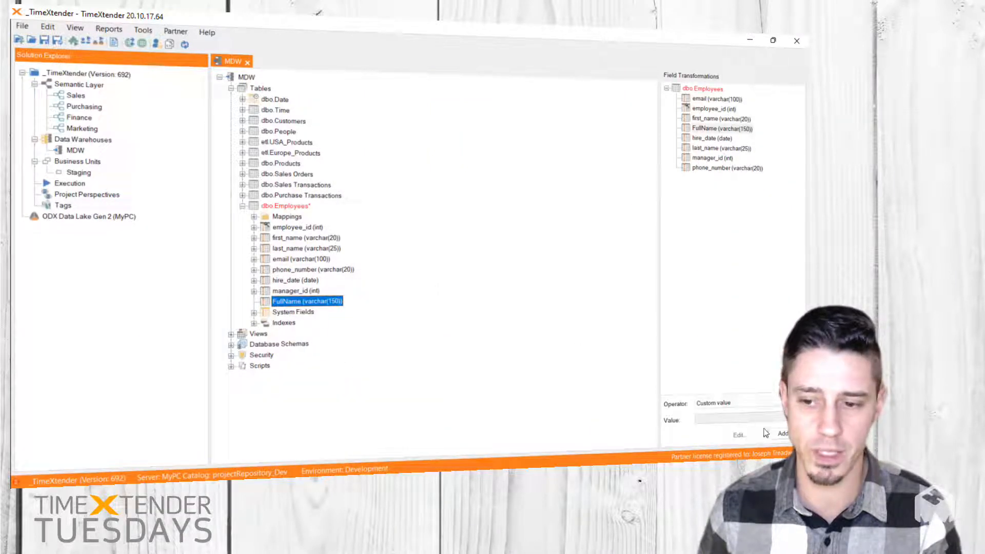
{"action": "left_click", "coordinate": [780, 434]}
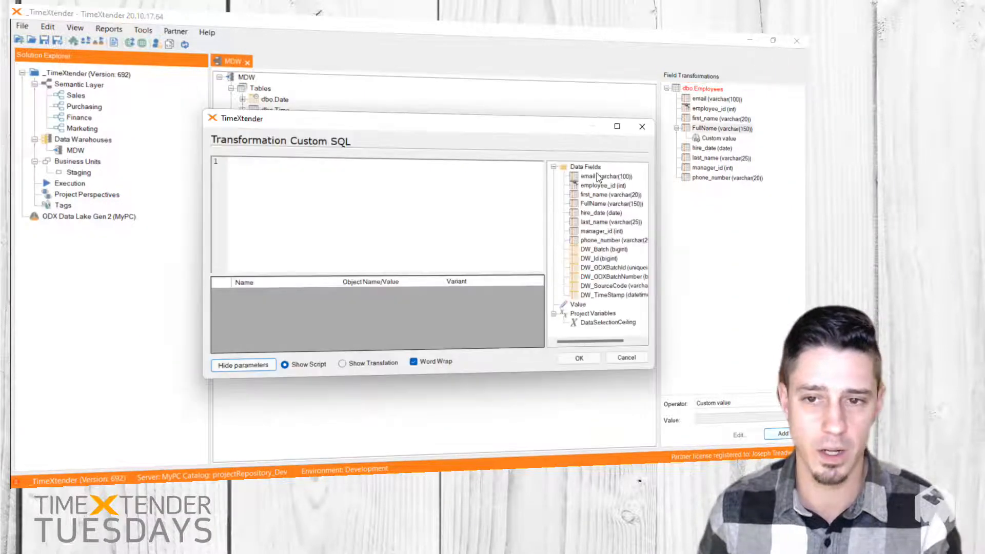
{"action": "left_click_drag", "start_coordinate": [608, 194], "coordinate": [446, 191]}
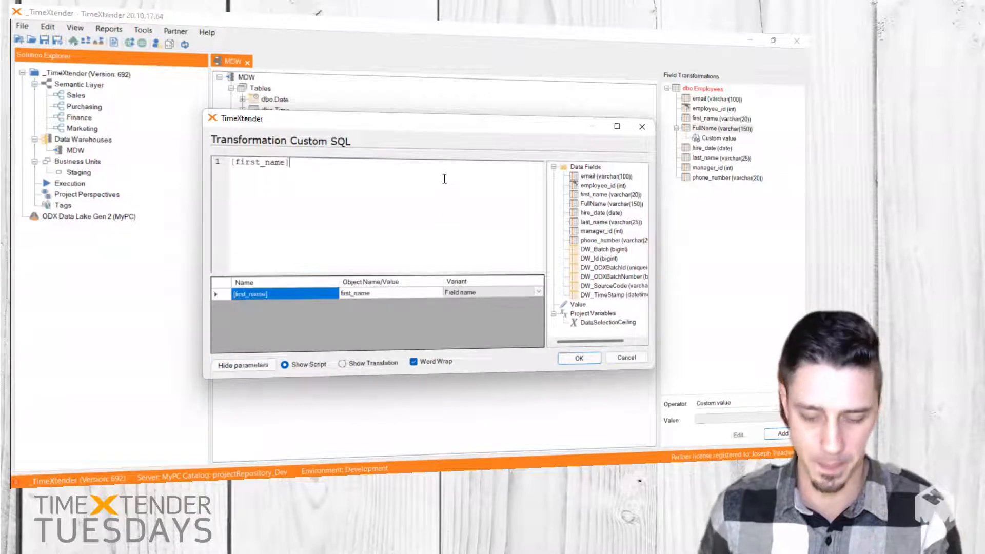
{"action": "type", "text": "+' "}
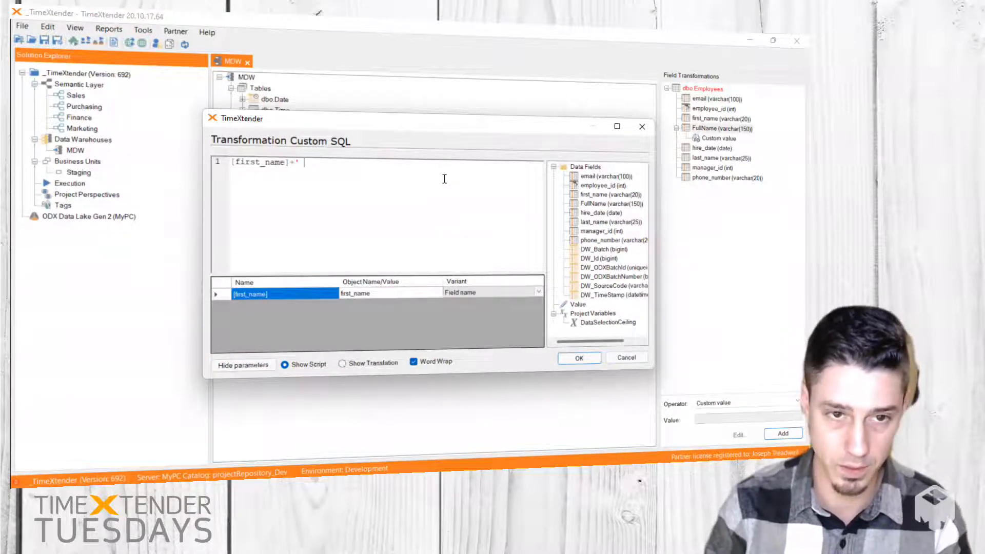
{"action": "type", "text": "'+"}
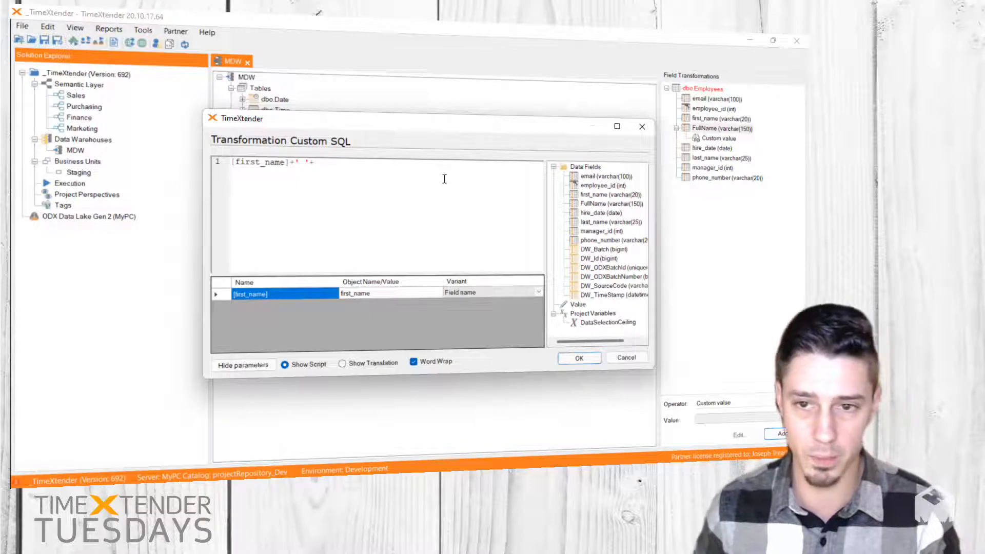
{"action": "left_click_drag", "start_coordinate": [611, 221], "coordinate": [246, 148]}
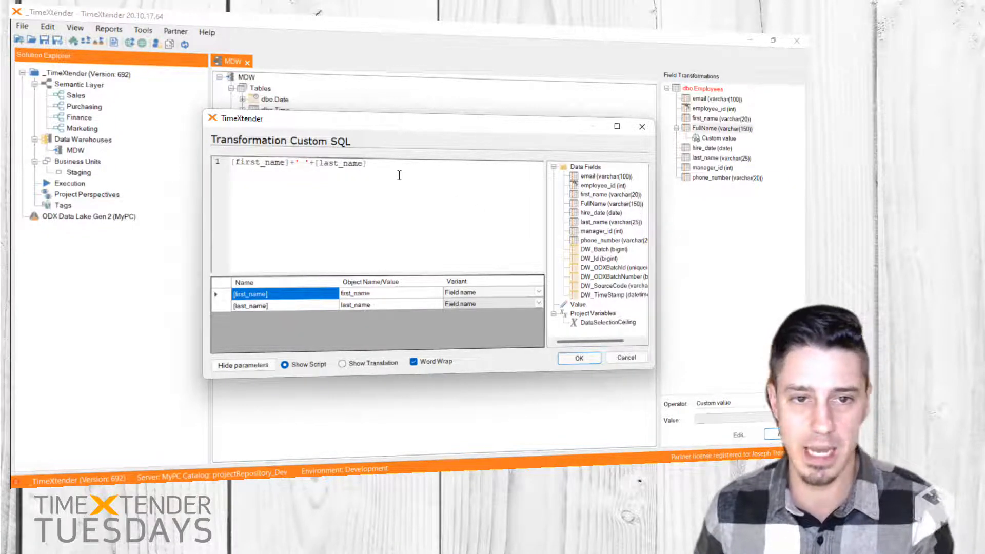
{"action": "left_click", "coordinate": [589, 359]}
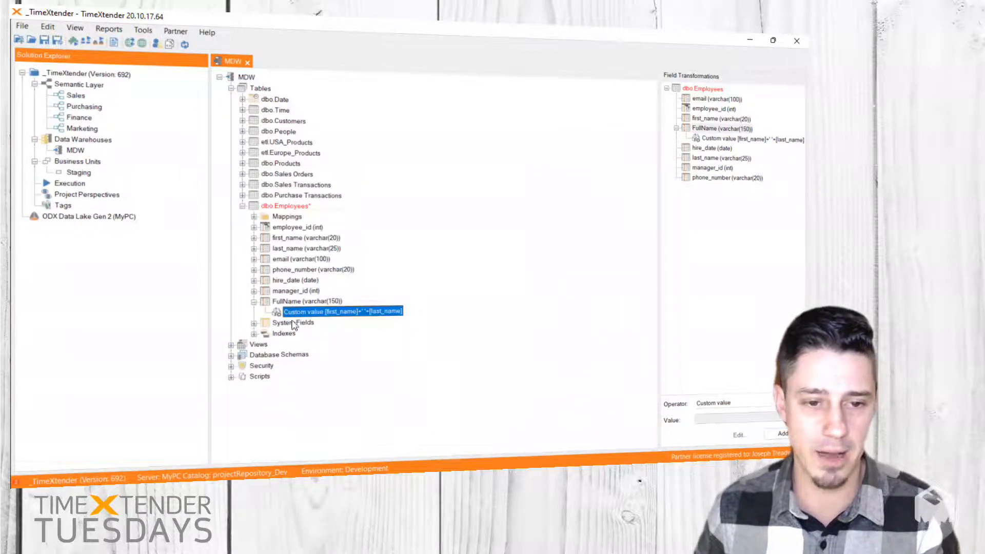
Step: Reopen the FullName field's custom transformation to review its script and field parameters, then close it
{"action": "right_click", "coordinate": [408, 313]}
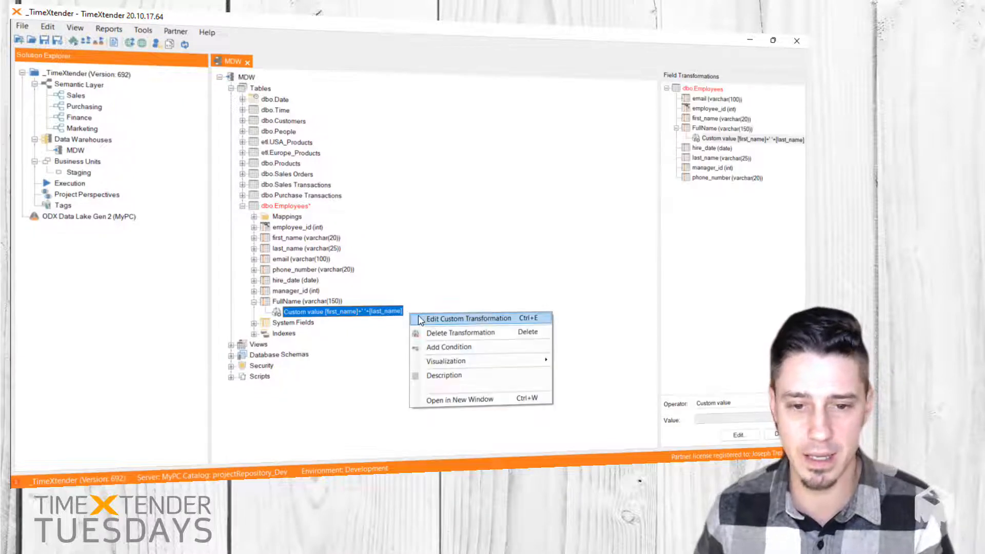
{"action": "left_click", "coordinate": [467, 319]}
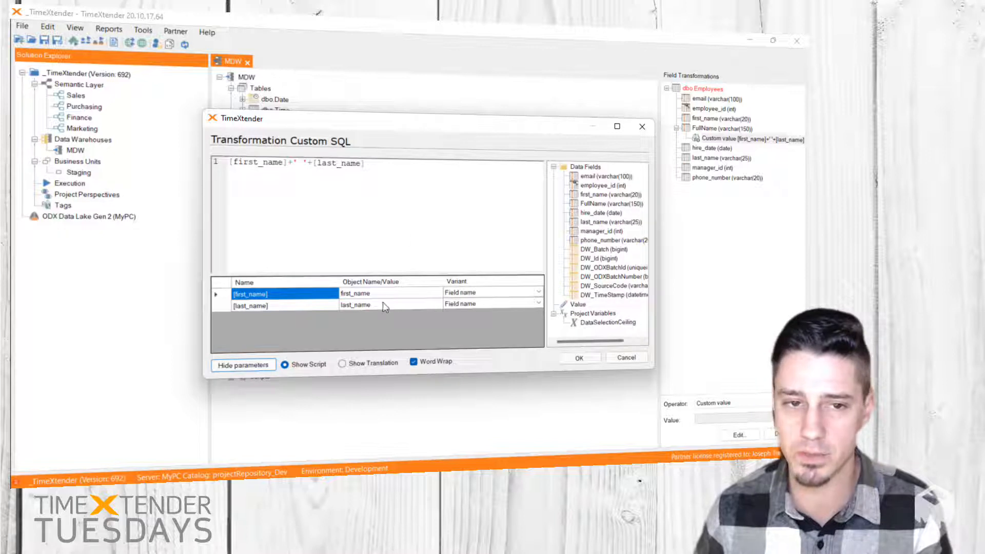
{"action": "left_click_drag", "start_coordinate": [410, 123], "coordinate": [551, 97]}
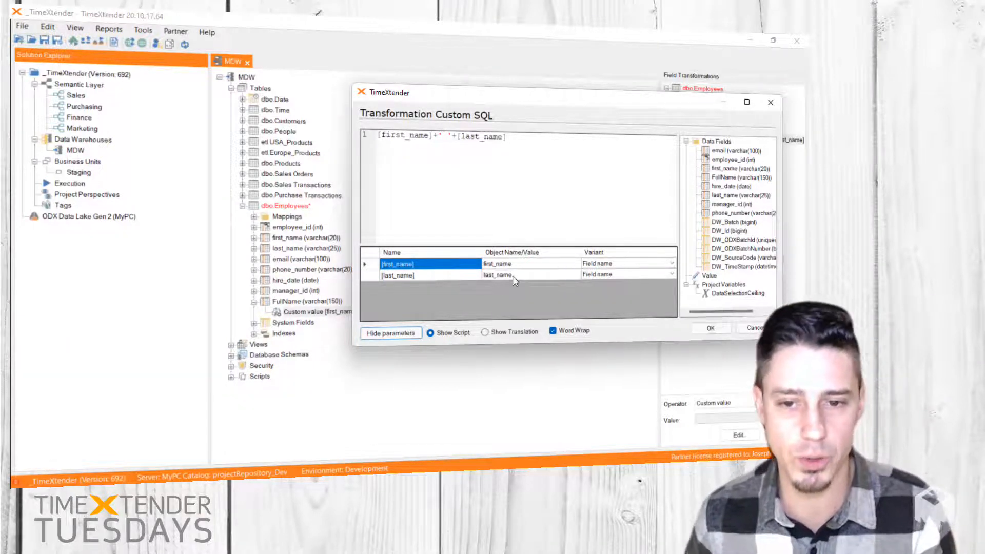
{"action": "left_click", "coordinate": [711, 327]}
{"action": "left_click", "coordinate": [318, 311]}
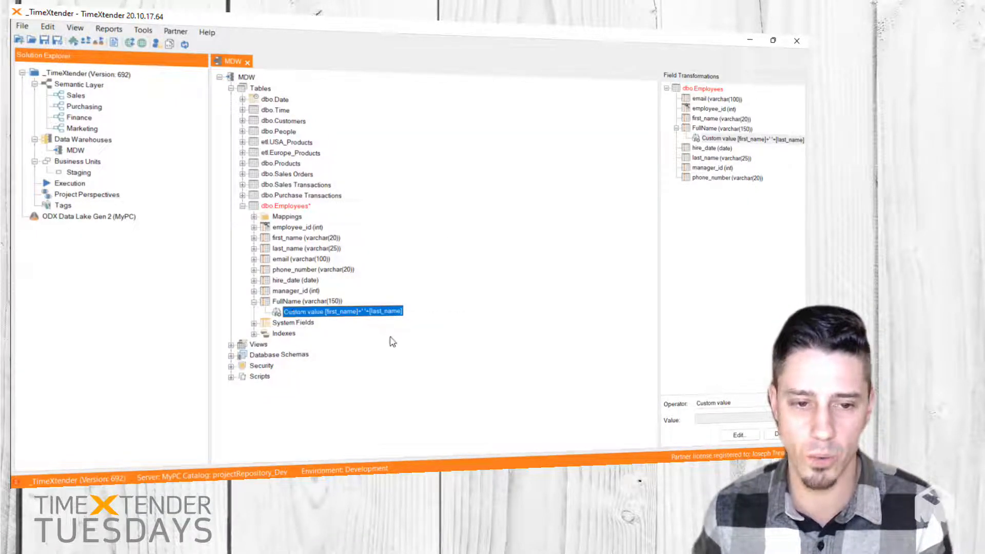
{"action": "left_click", "coordinate": [392, 419]}
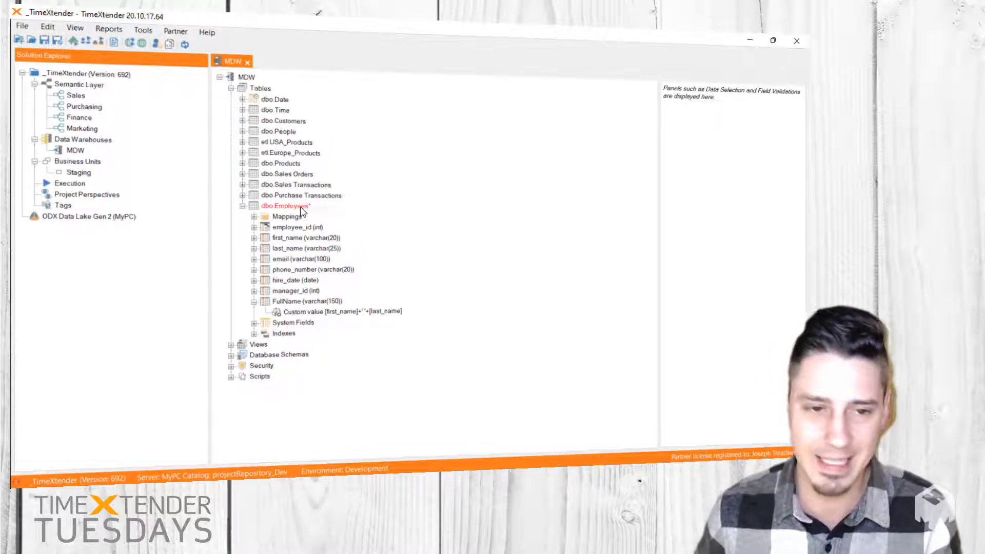
Step: Create a custom view from the Employees table under Views and name it ManagerSelfLookup
{"action": "left_click_drag", "start_coordinate": [281, 206], "coordinate": [243, 346]}
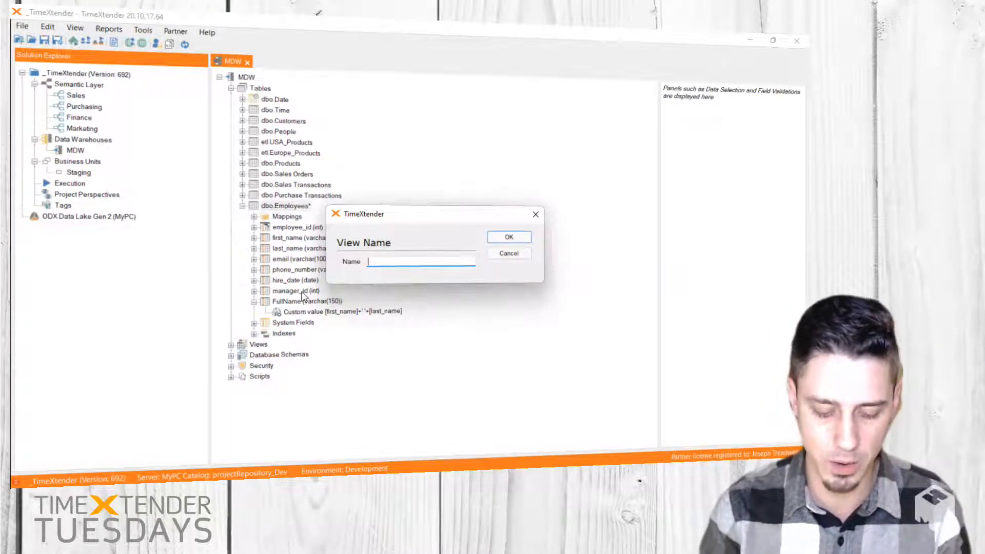
{"action": "type", "text": "Manager"}
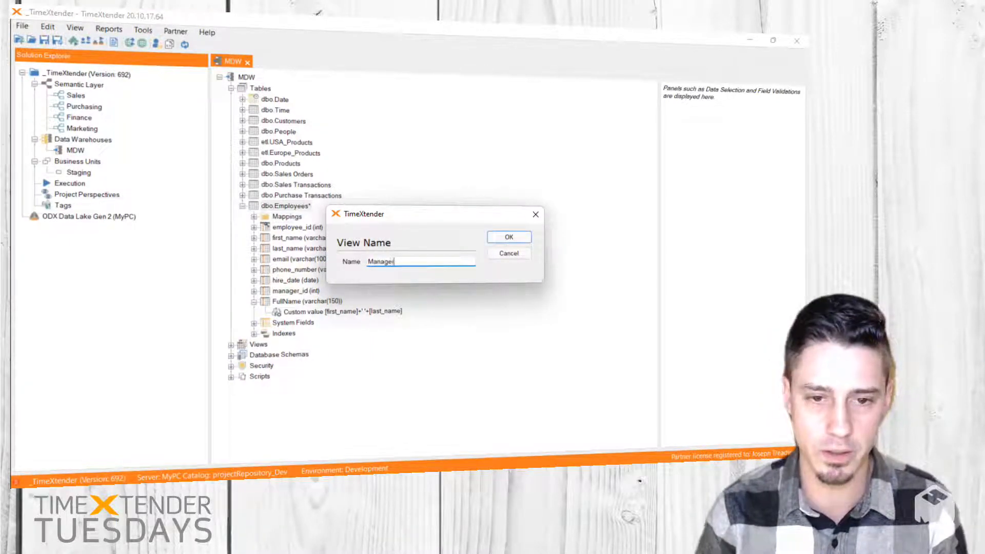
{"action": "type", "text": "Self"}
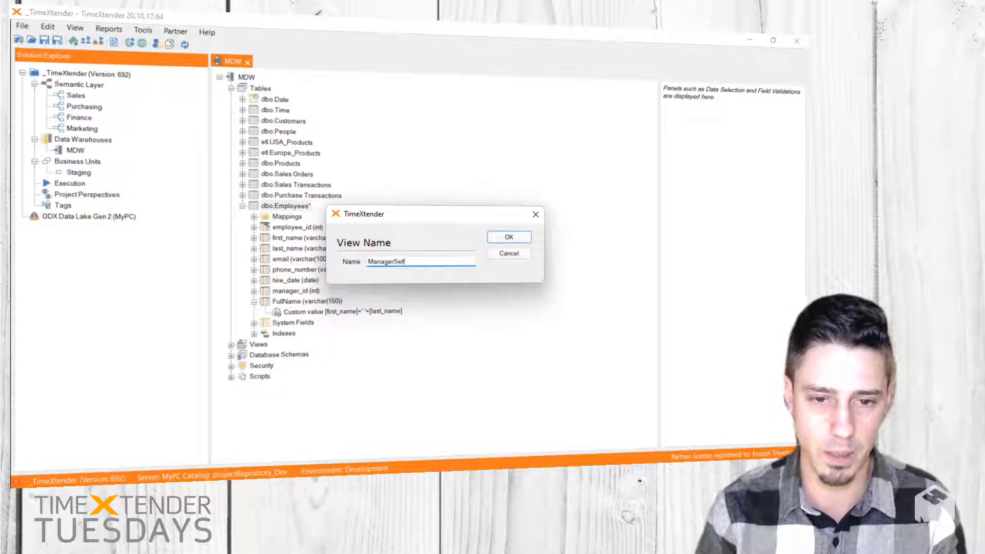
{"action": "type", "text": "Lo"}
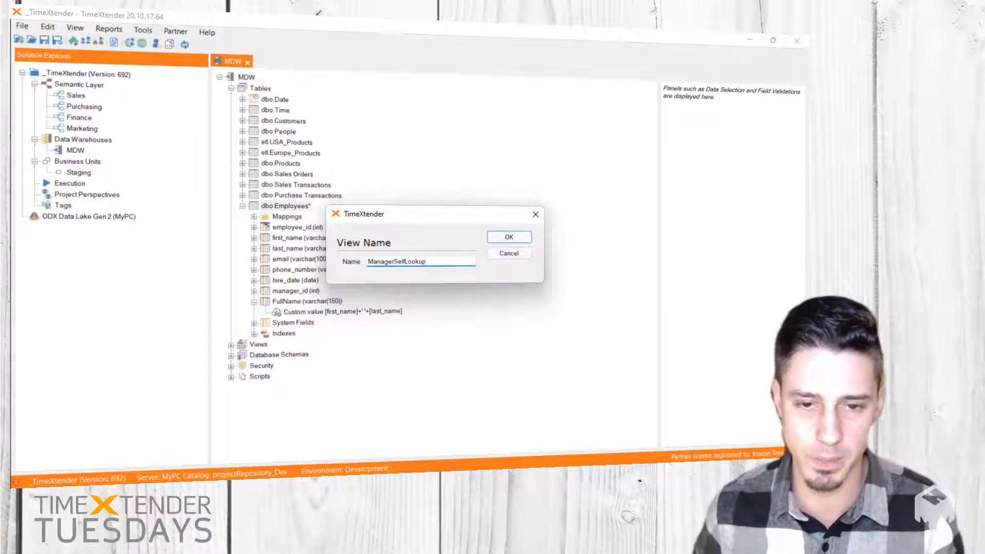
{"action": "type", "text": "okup"}
{"action": "left_click", "coordinate": [524, 239]}
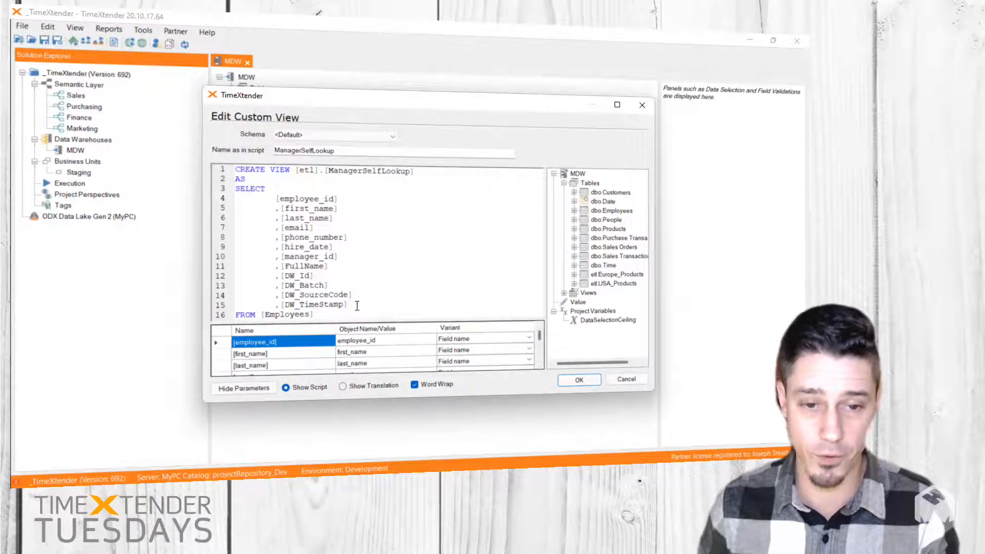
Step: Reduce the ManagerSelfLookup view's SELECT list to employee_id and FullName by removing all other columns and the leftover blank line
{"action": "left_click_drag", "start_coordinate": [357, 306], "coordinate": [217, 275]}
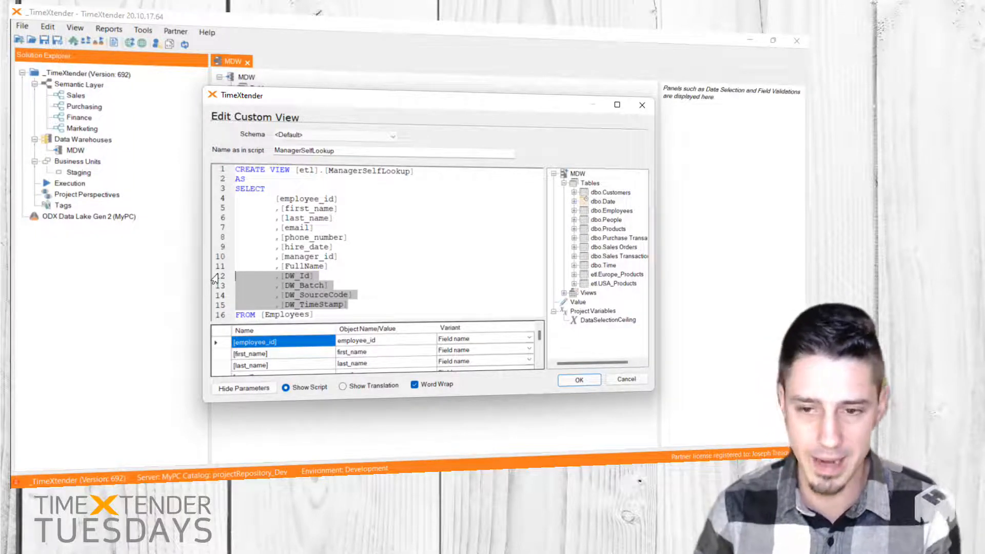
{"action": "key", "text": "BackSpace"}
{"action": "key", "text": "BackSpace"}
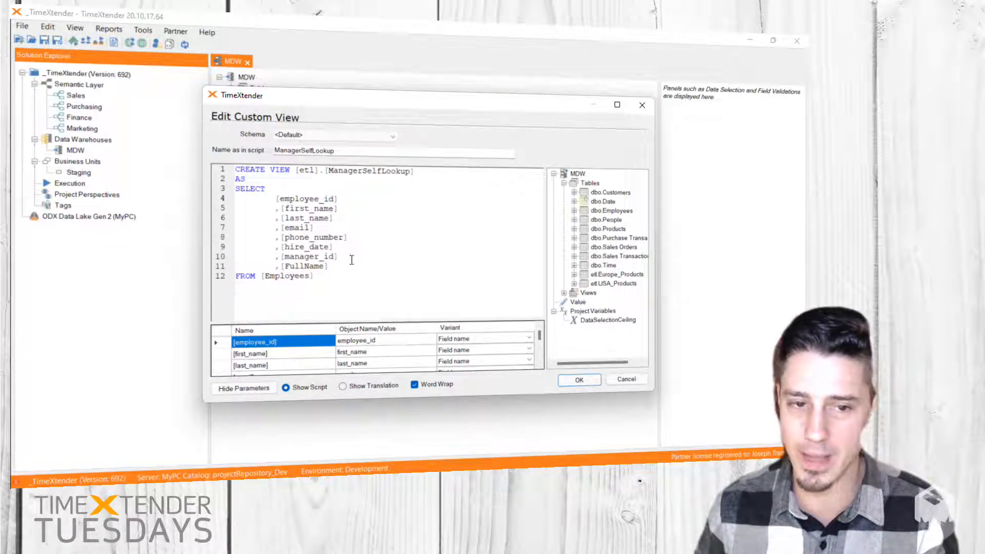
{"action": "left_click_drag", "start_coordinate": [352, 258], "coordinate": [225, 207]}
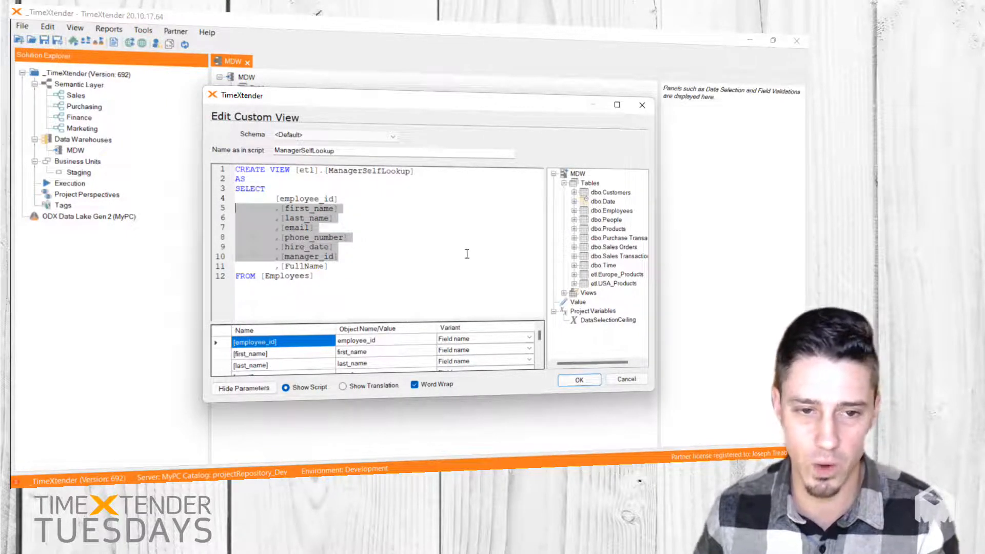
{"action": "key", "text": "Delete"}
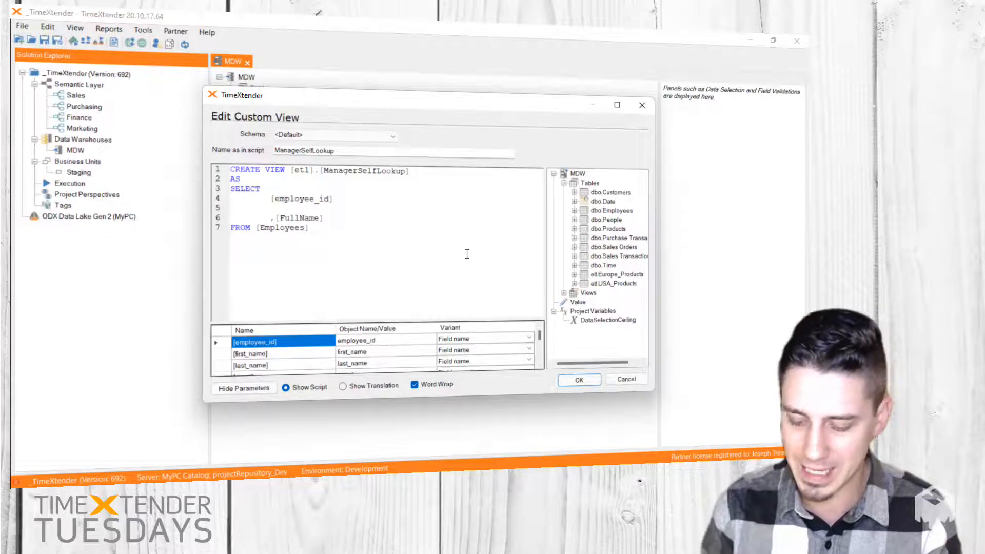
{"action": "key", "text": "BackSpace"}
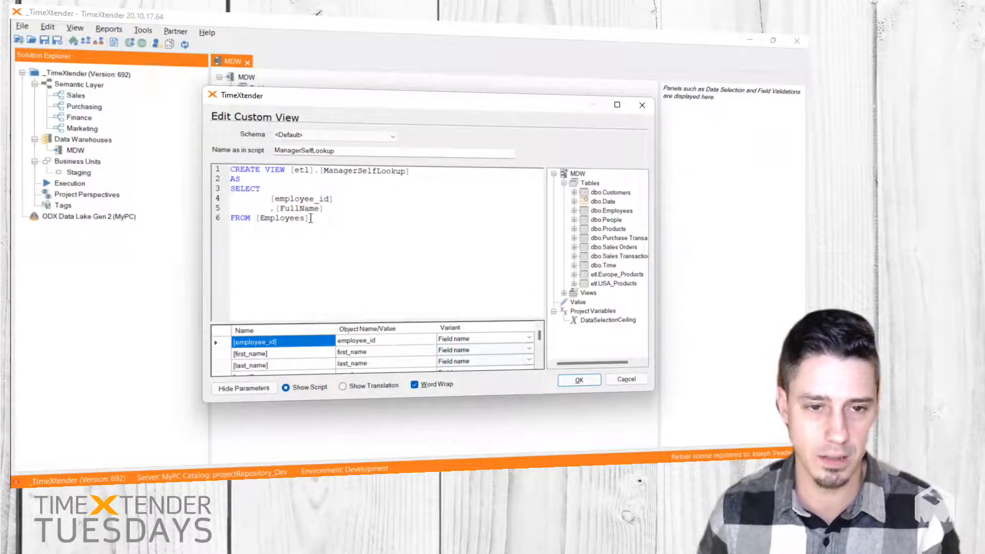
Step: Set the Employees table parameter's variant to Transformation view, confirm the custom view and remove its unused parameters
{"action": "left_click_drag", "start_coordinate": [256, 219], "coordinate": [309, 219]}
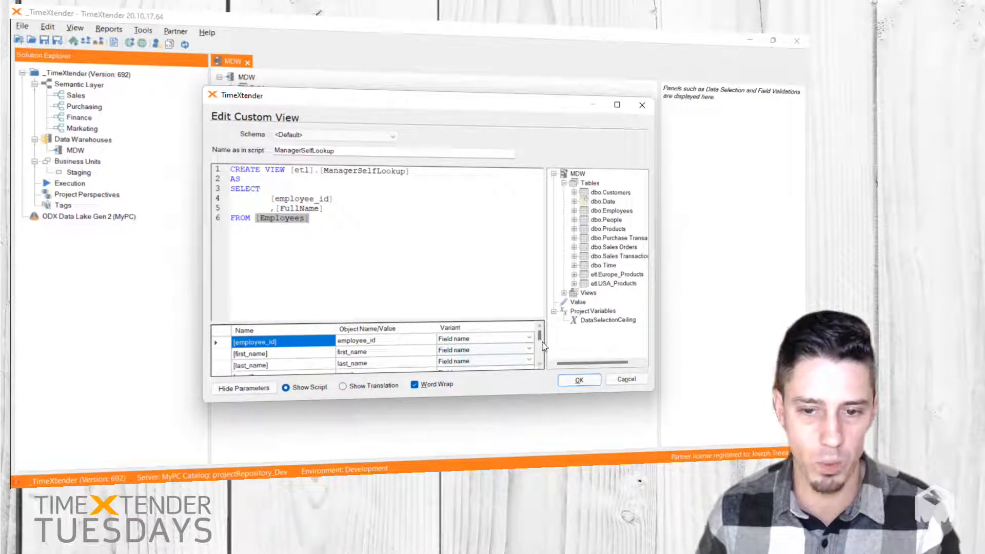
{"action": "left_click_drag", "start_coordinate": [539, 337], "coordinate": [540, 363]}
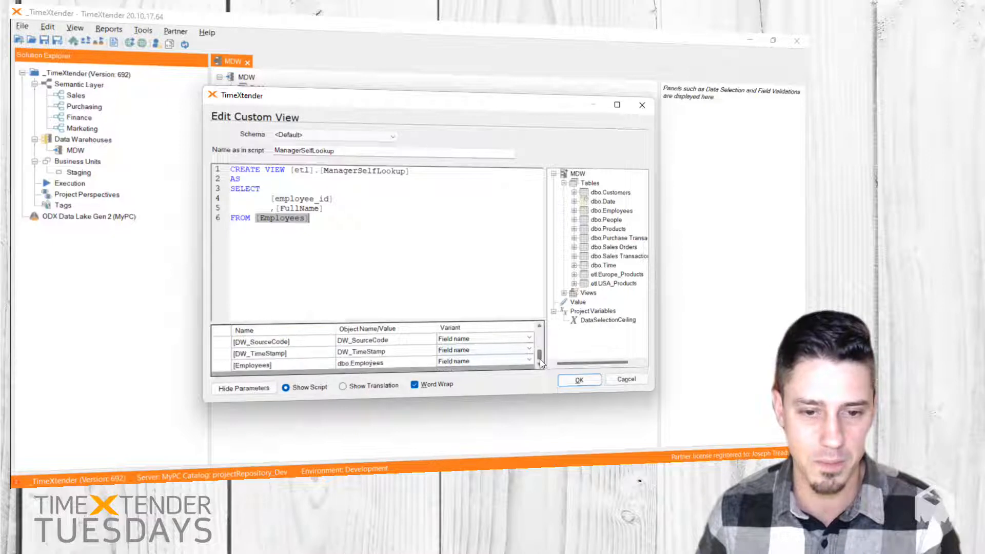
{"action": "left_click", "coordinate": [403, 363]}
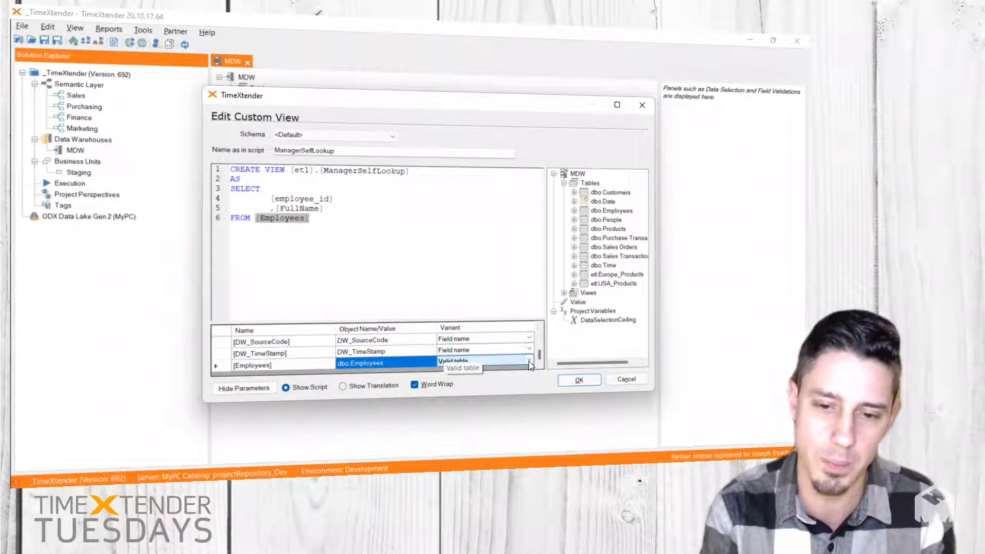
{"action": "left_click", "coordinate": [529, 362]}
{"action": "left_click", "coordinate": [529, 362]}
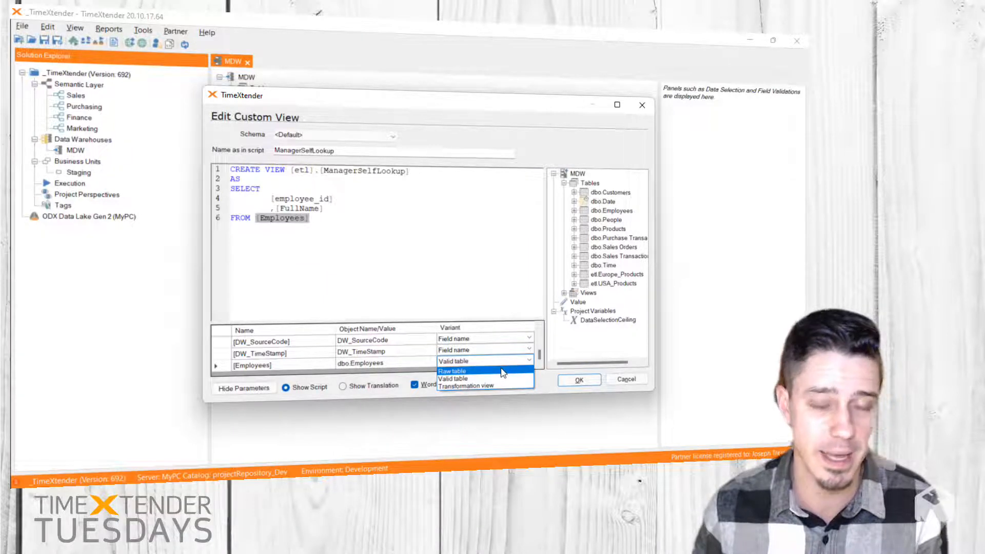
{"action": "left_click", "coordinate": [289, 205]}
{"action": "left_click_drag", "start_coordinate": [325, 209], "coordinate": [277, 211]}
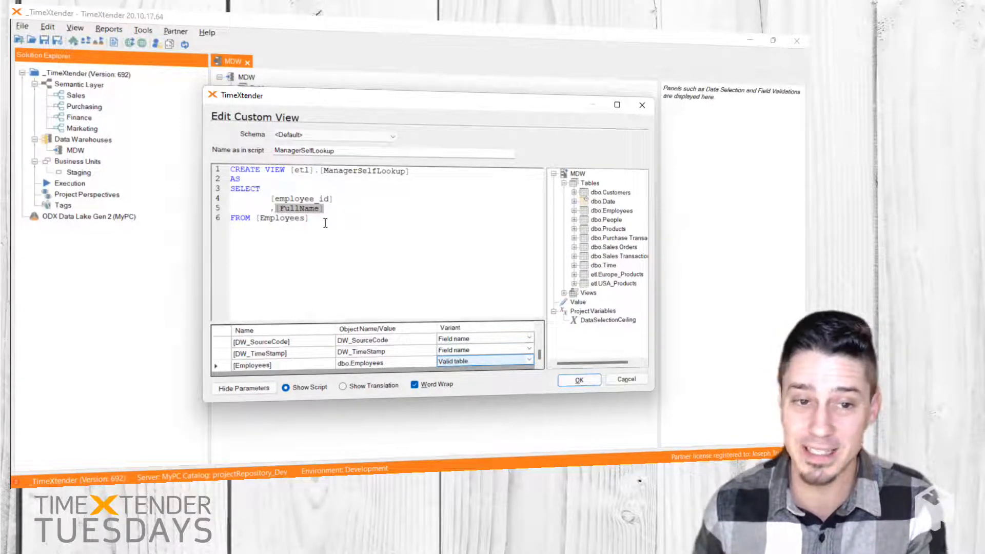
{"action": "left_click", "coordinate": [529, 360]}
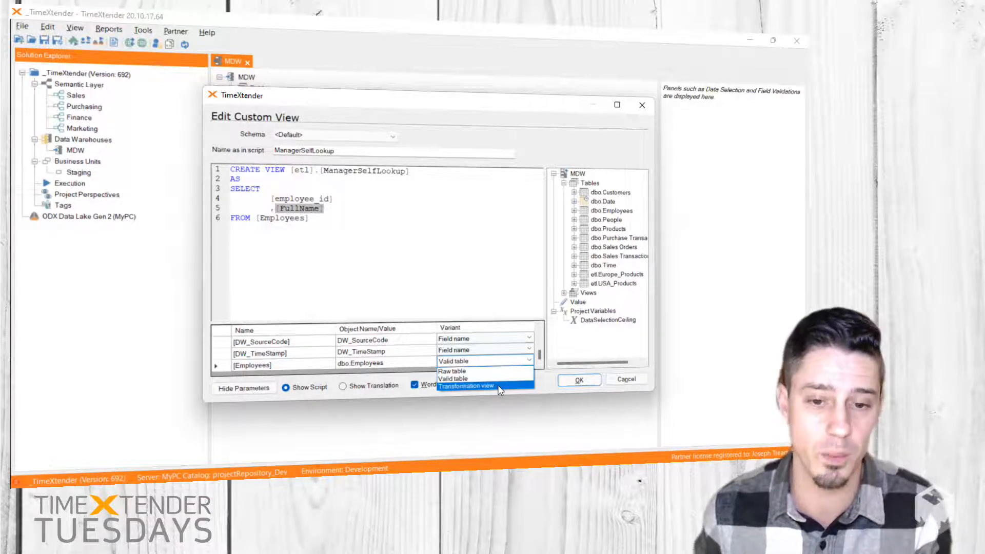
{"action": "left_click", "coordinate": [498, 387]}
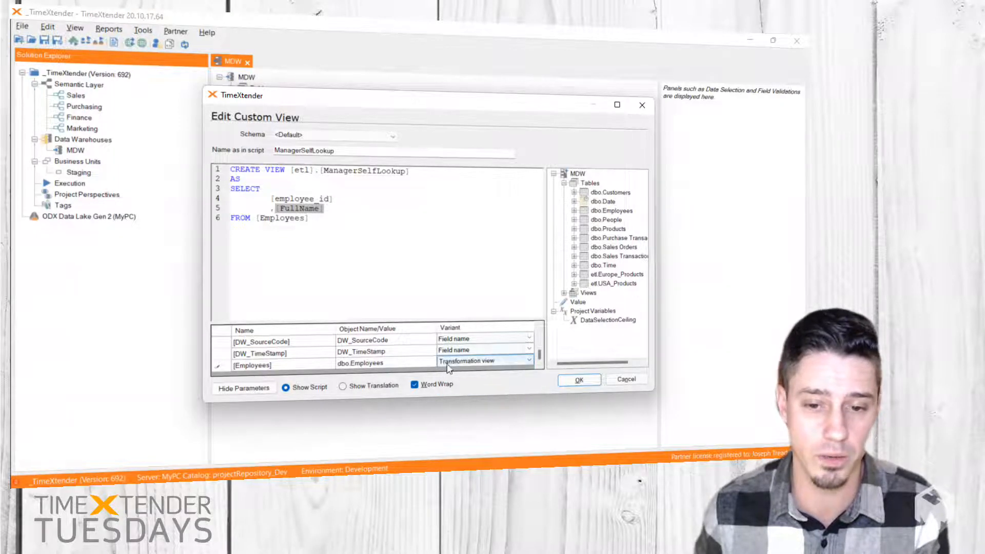
{"action": "left_click", "coordinate": [578, 380]}
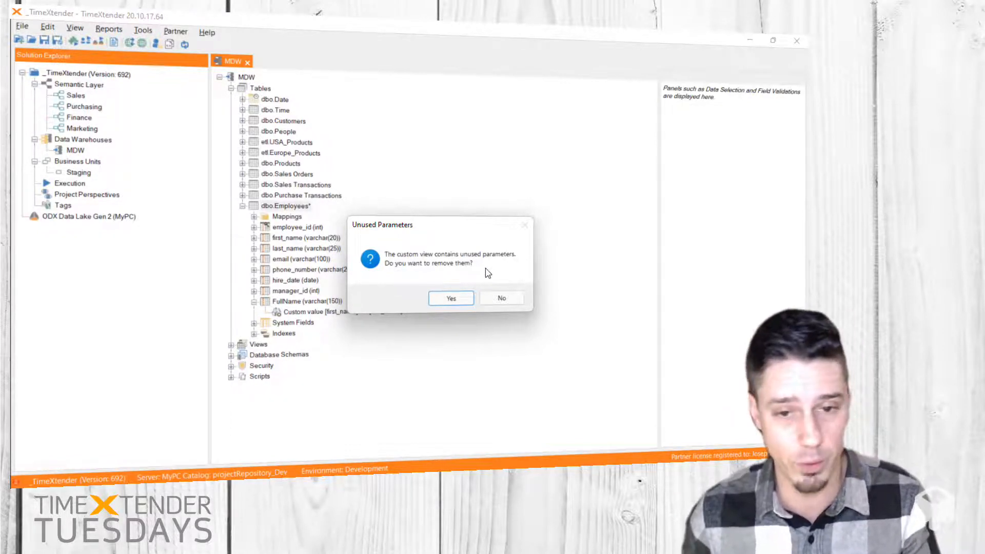
{"action": "left_click", "coordinate": [451, 298]}
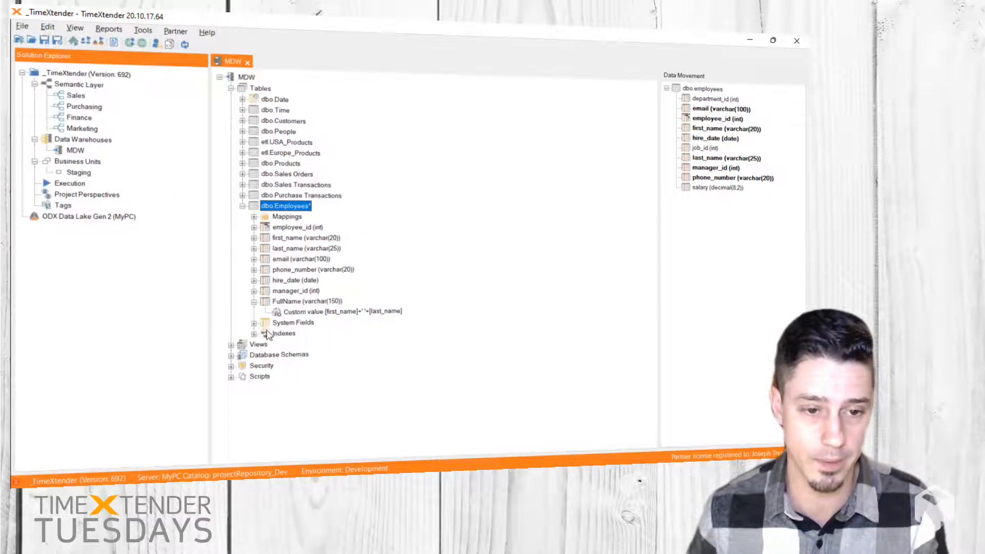
Step: Try to deploy the ManagerSelfLookup view on its own, saving the project without a version note
{"action": "left_click", "coordinate": [231, 345]}
{"action": "left_click", "coordinate": [279, 368]}
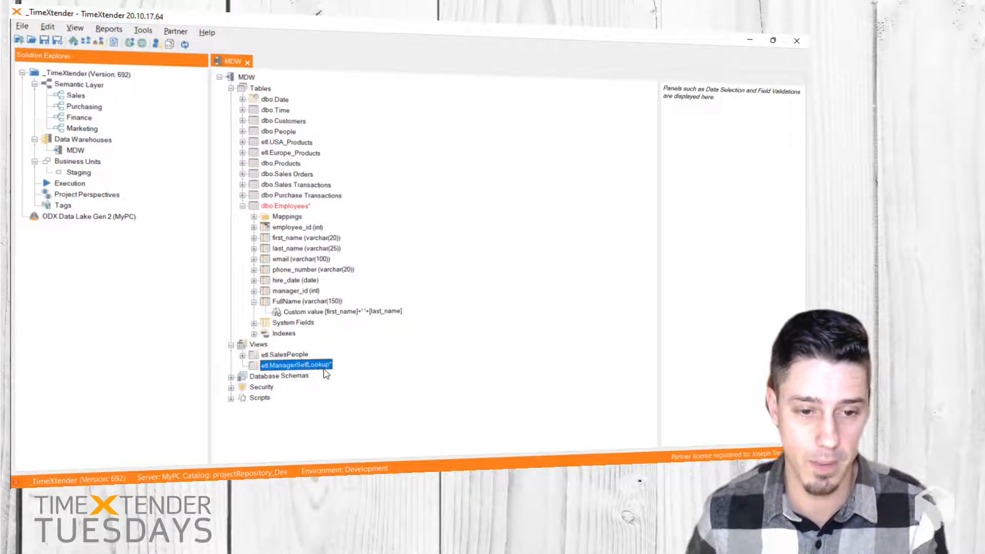
{"action": "right_click", "coordinate": [324, 368]}
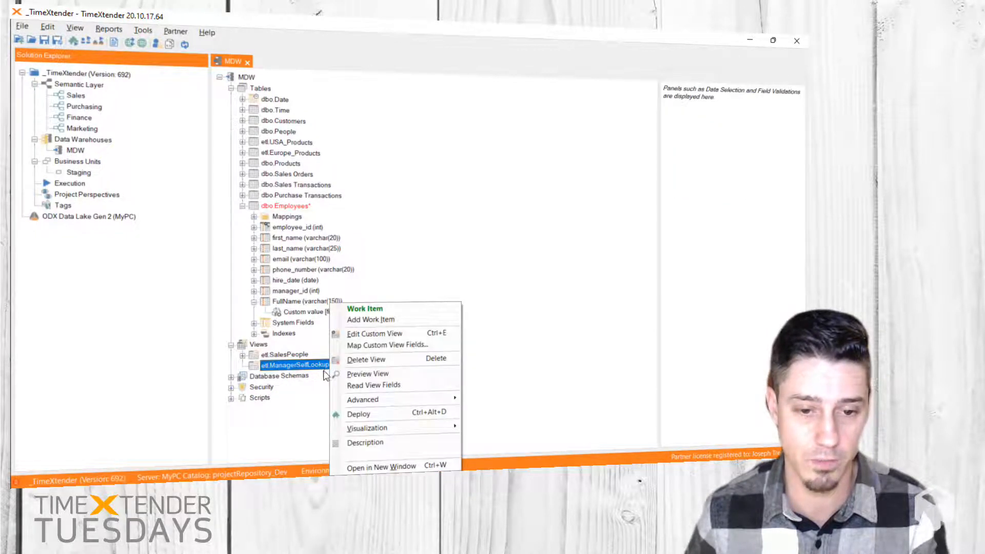
{"action": "left_click", "coordinate": [372, 414]}
{"action": "left_click", "coordinate": [383, 321]}
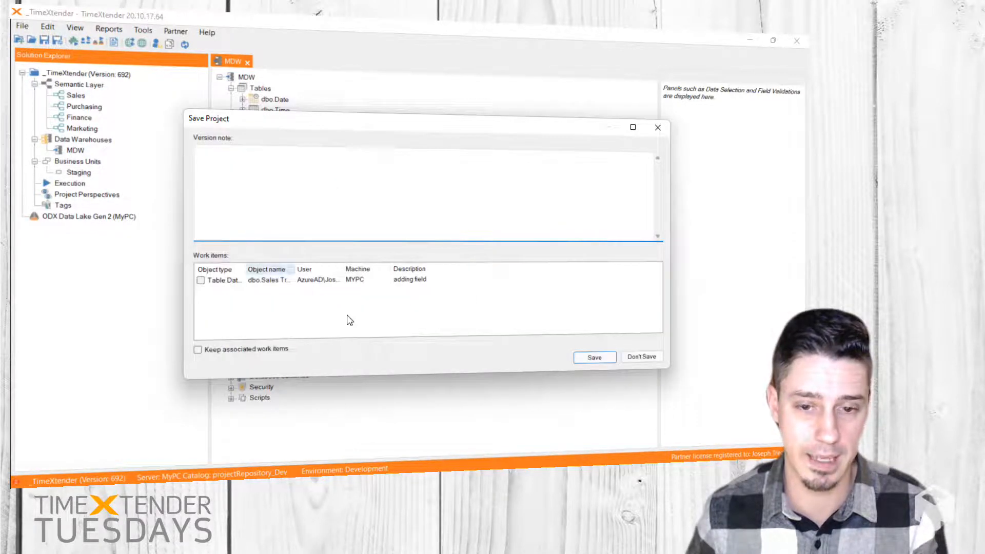
{"action": "left_click", "coordinate": [610, 360]}
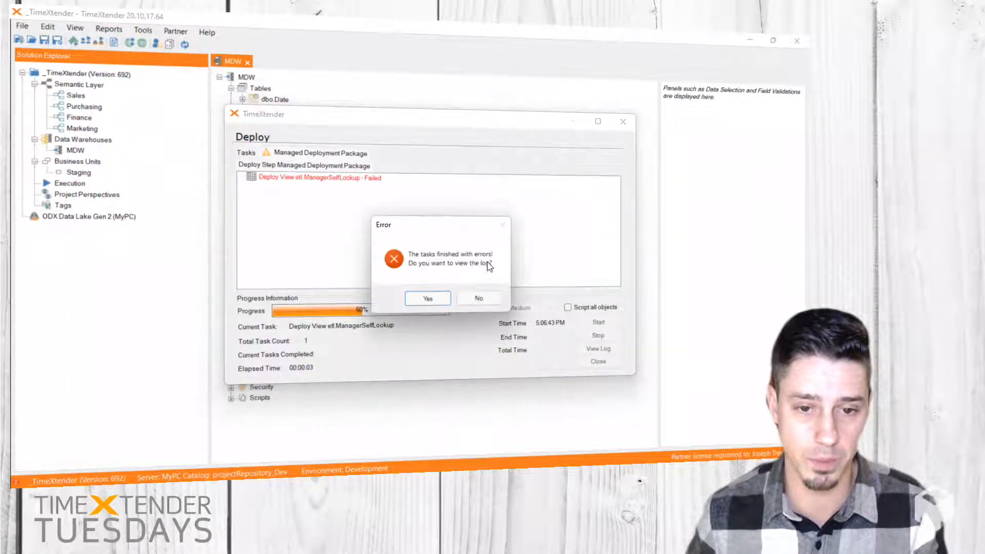
{"action": "left_click", "coordinate": [477, 299]}
{"action": "left_click", "coordinate": [605, 362]}
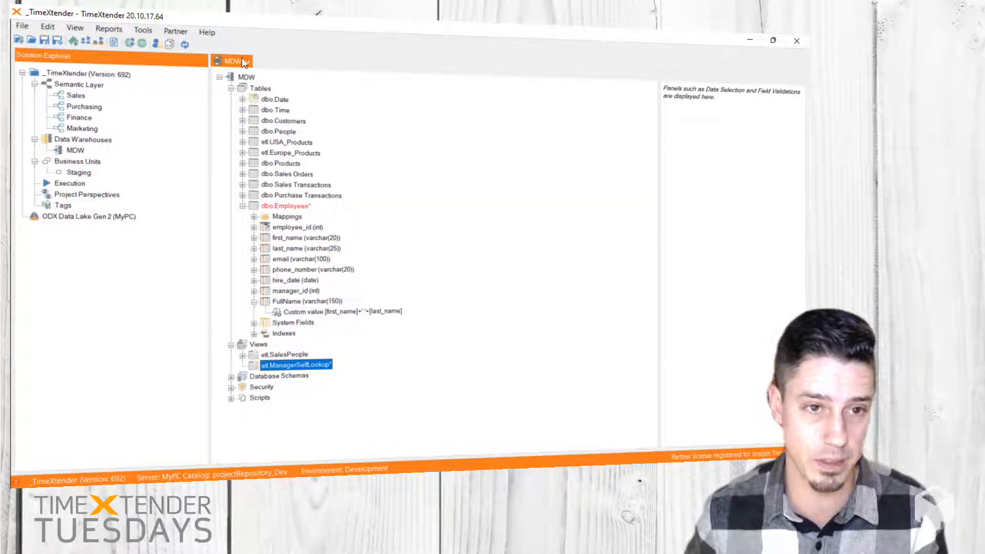
Step: Deploy only the modified tables and views of the MDW data warehouse with differential and managed deployment, saving the project
{"action": "right_click", "coordinate": [252, 77]}
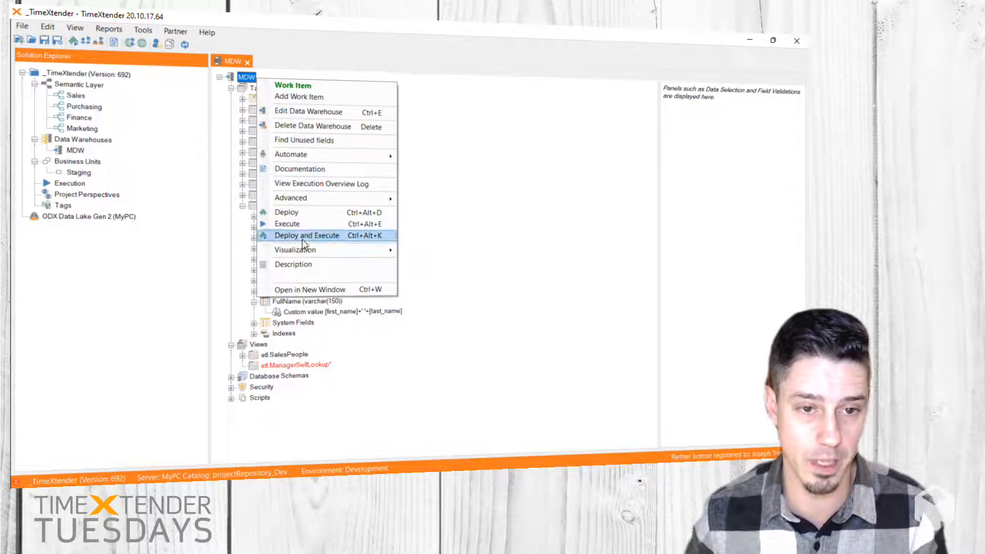
{"action": "left_click", "coordinate": [289, 214]}
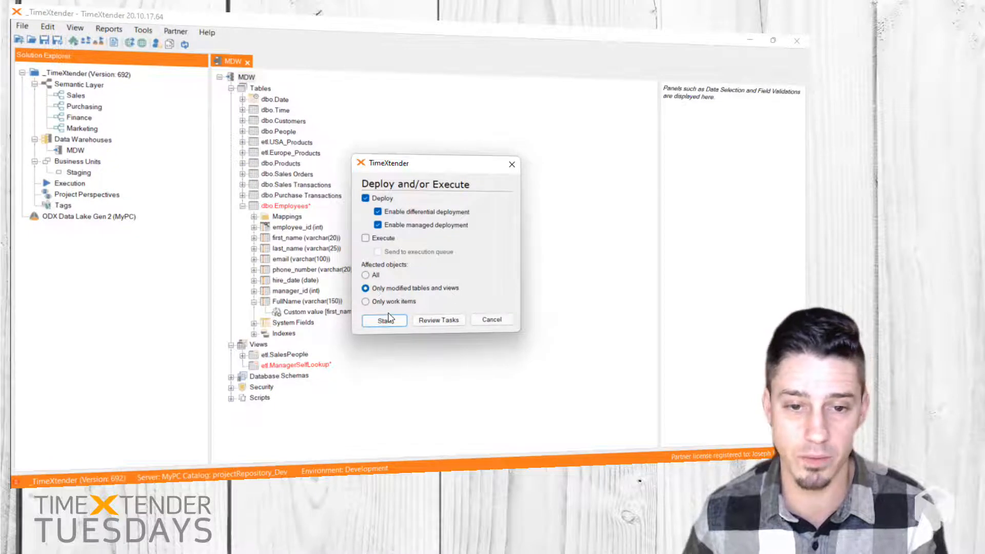
{"action": "left_click", "coordinate": [385, 320]}
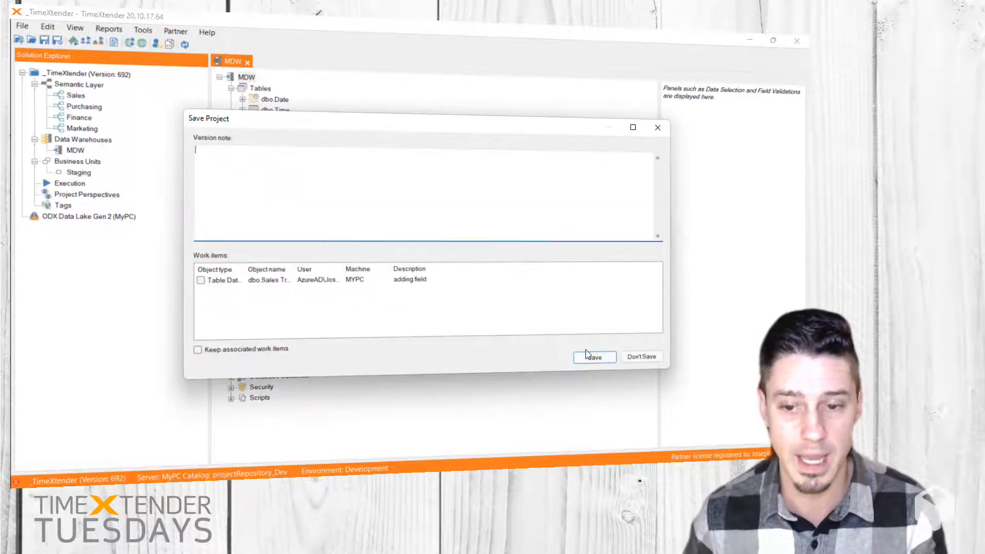
{"action": "left_click", "coordinate": [592, 357]}
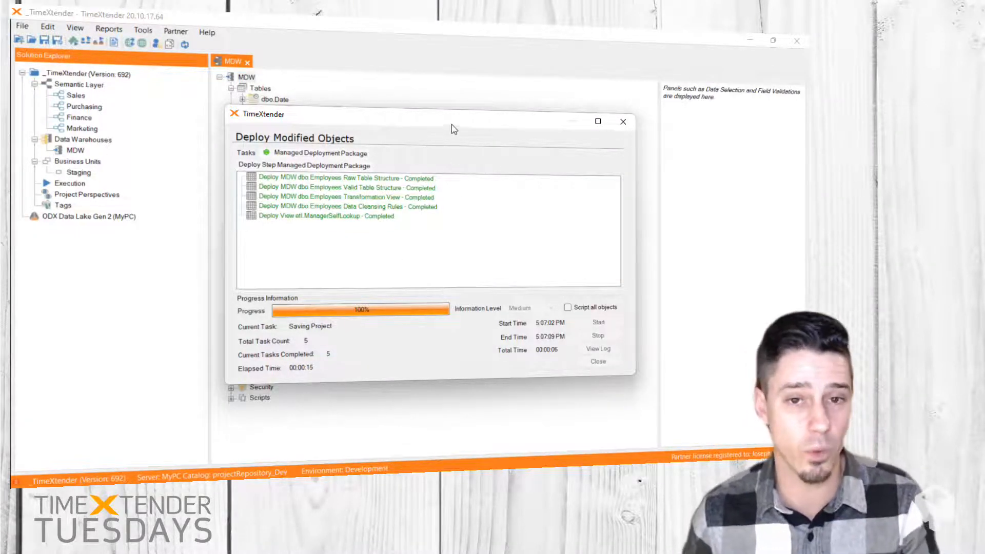
{"action": "left_click_drag", "start_coordinate": [454, 129], "coordinate": [584, 118]}
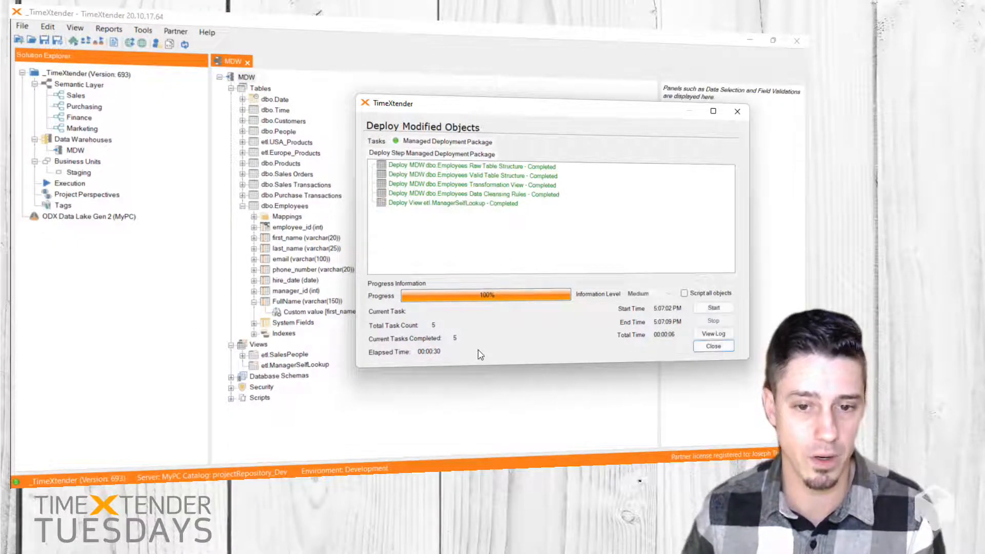
{"action": "left_click", "coordinate": [713, 347]}
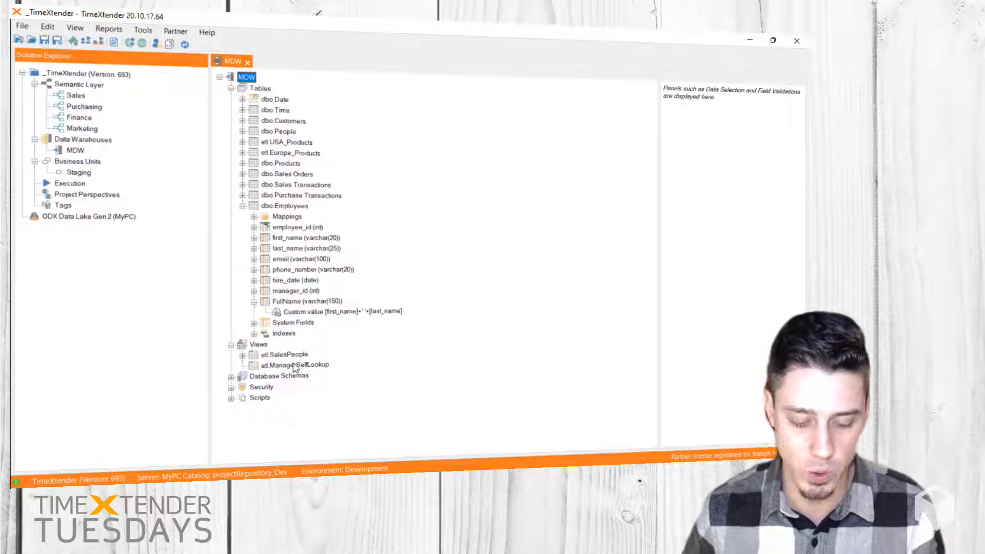
Step: Read the view fields of ManagerSelfLookup and expand the view to list them
{"action": "key", "text": "alt+Tab"}
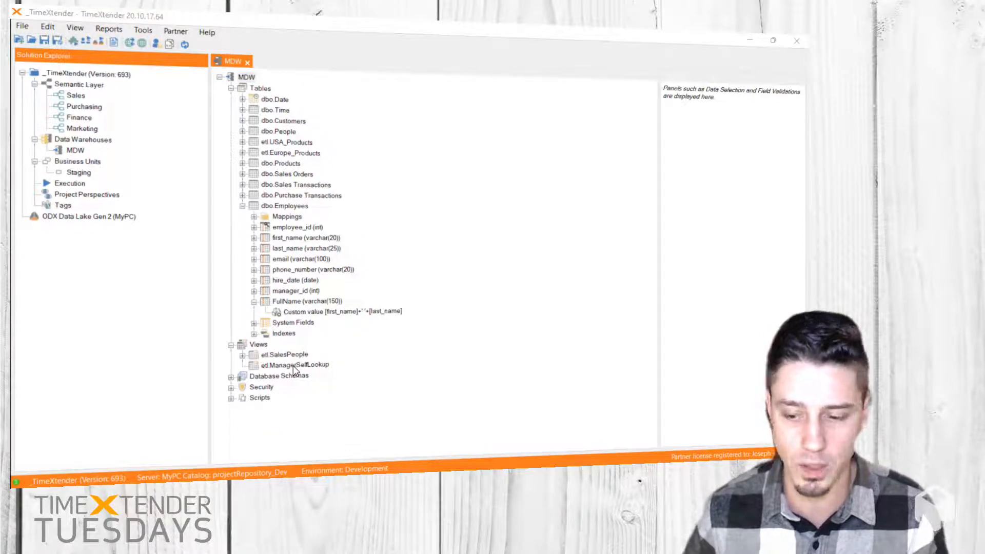
{"action": "key", "text": "alt+Tab"}
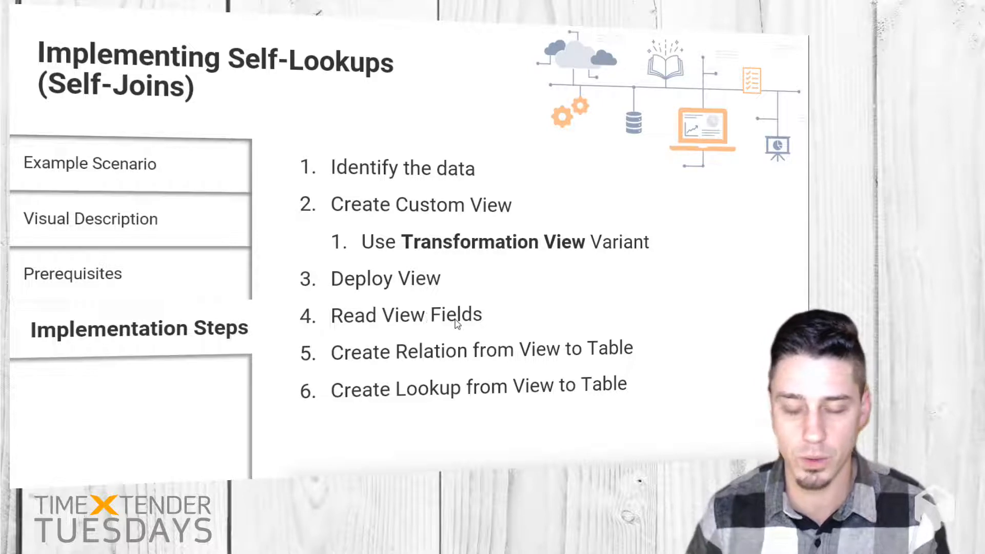
{"action": "key", "text": "alt+Tab"}
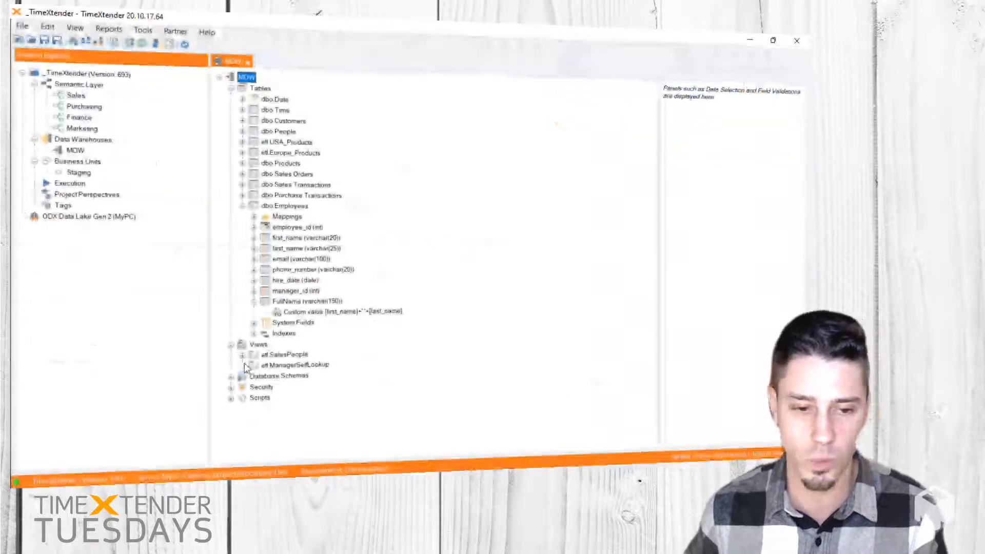
{"action": "right_click", "coordinate": [274, 366]}
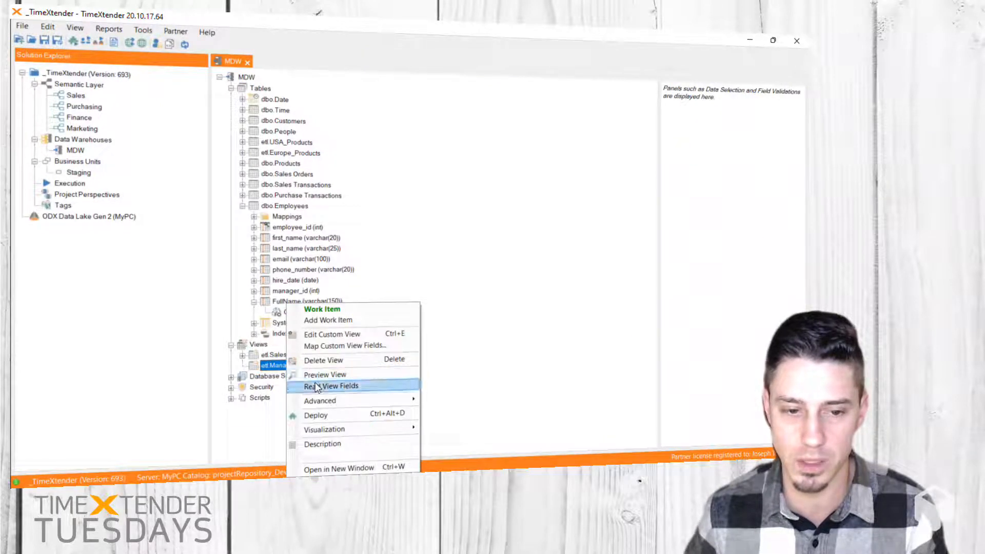
{"action": "left_click", "coordinate": [363, 387]}
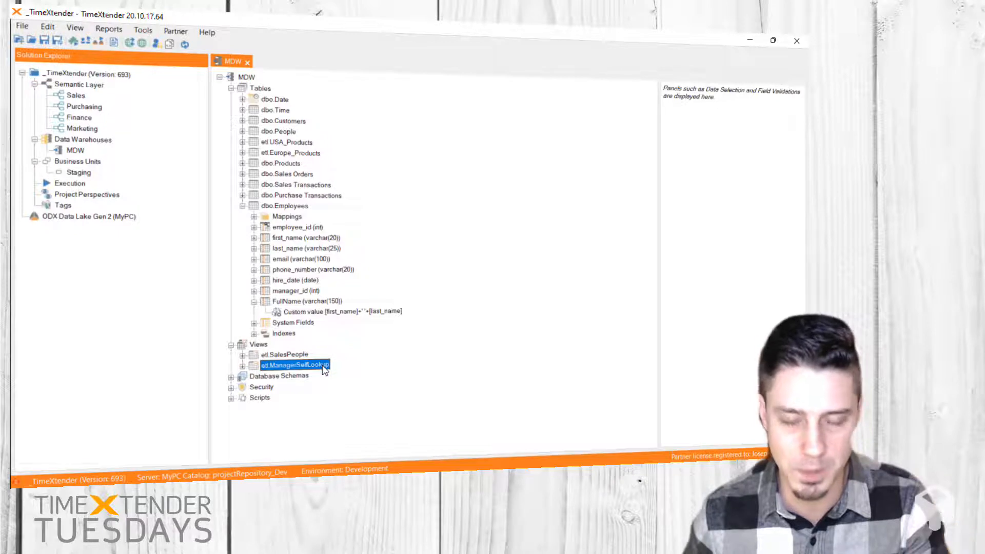
{"action": "left_click", "coordinate": [243, 365]}
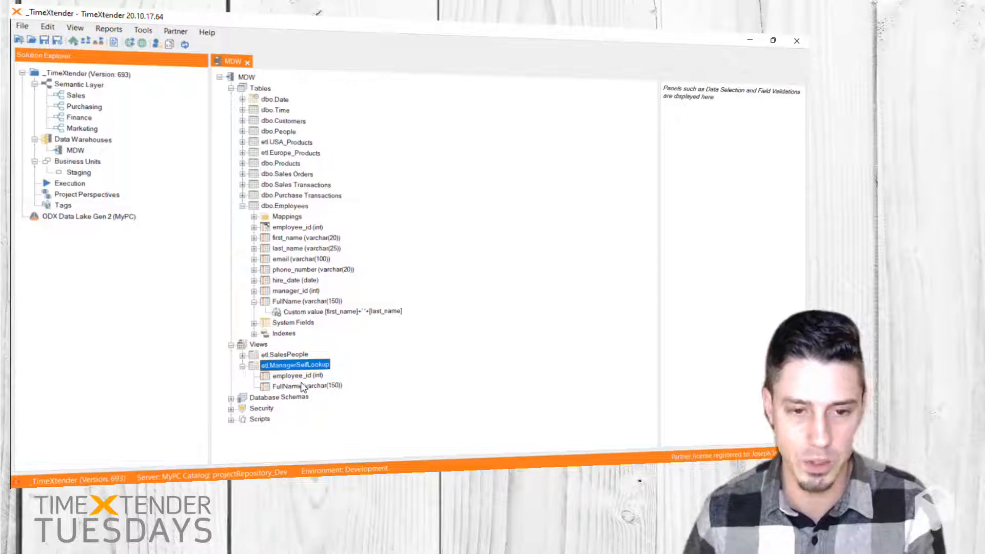
Step: Open the ManagerSelfLookup view in its own window and place it beside the Employees table's fields
{"action": "key", "text": "ctrl+w"}
{"action": "left_click_drag", "start_coordinate": [363, 249], "coordinate": [497, 184]}
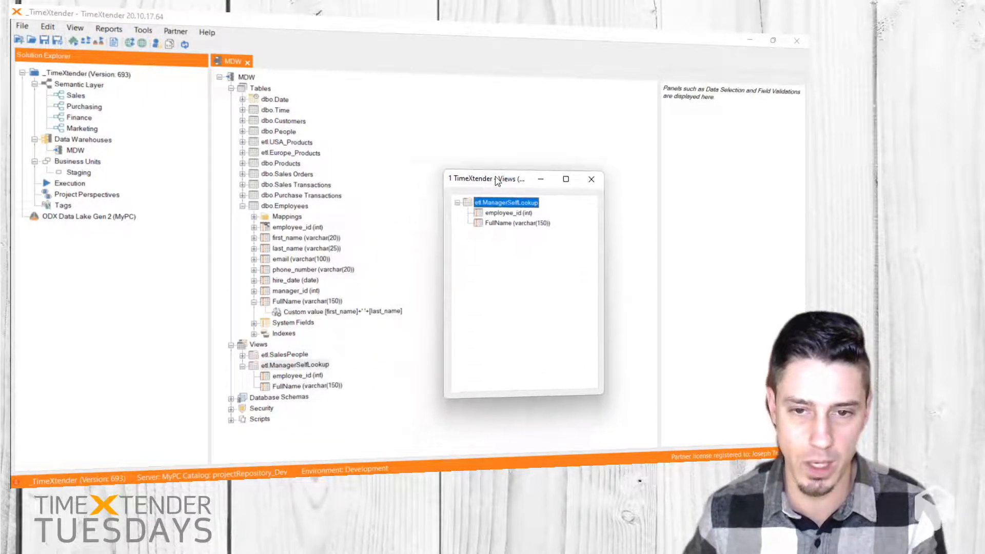
{"action": "key", "text": "alt+Tab"}
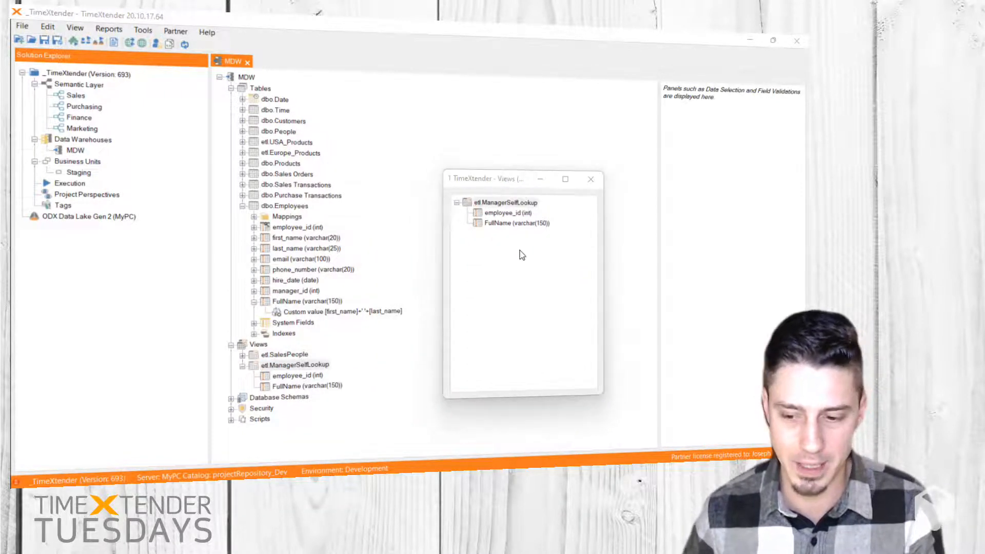
{"action": "key", "text": "alt+Tab"}
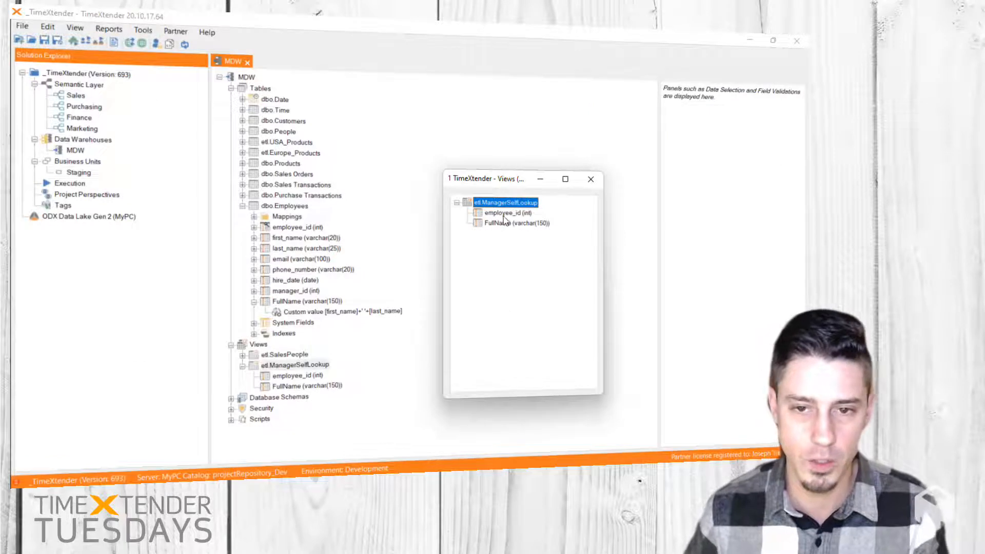
Step: Create a relation between the ManagerSelfLookup view's employee_id and the Employees table's manager_id
{"action": "left_click", "coordinate": [501, 213]}
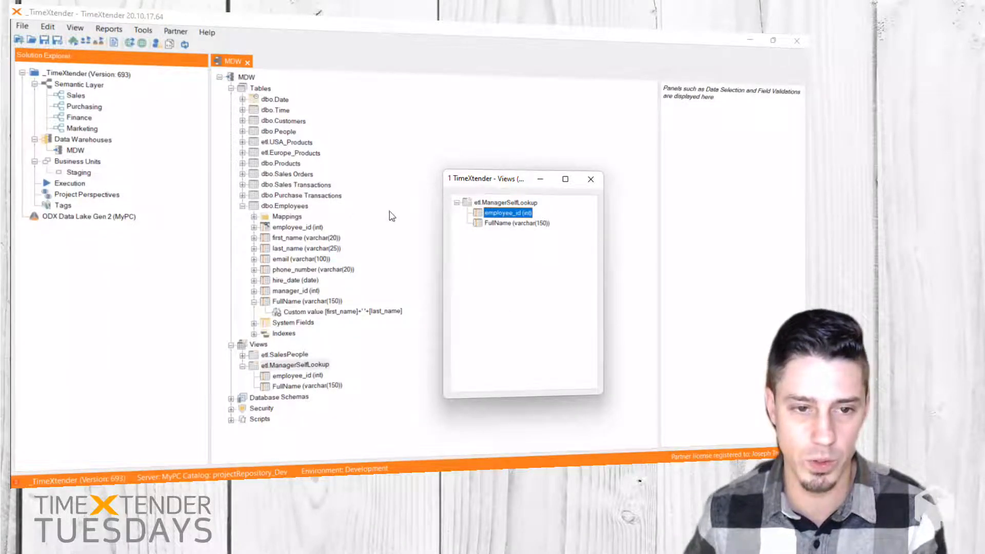
{"action": "left_click_drag", "start_coordinate": [283, 229], "coordinate": [507, 214]}
{"action": "left_click_drag", "start_coordinate": [389, 232], "coordinate": [289, 288]}
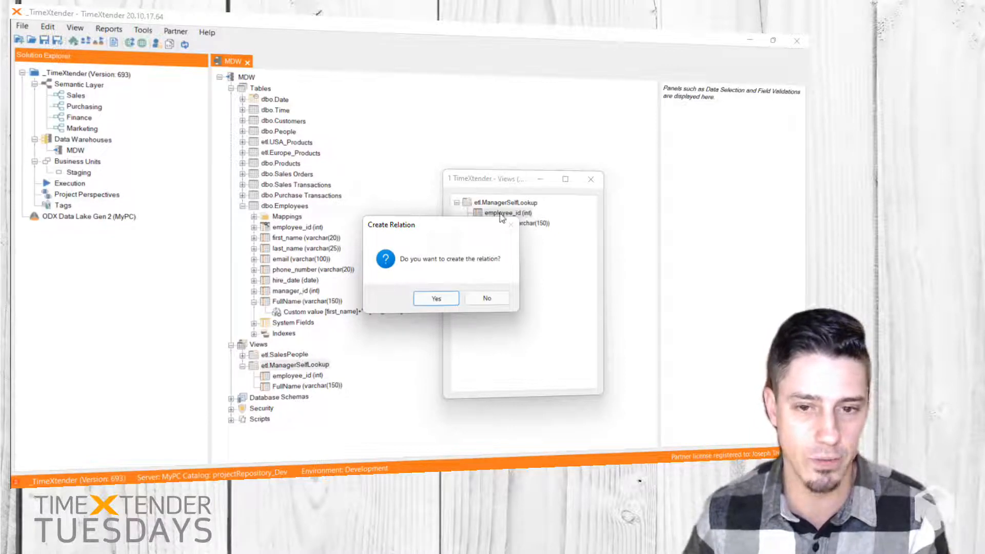
{"action": "left_click", "coordinate": [436, 299]}
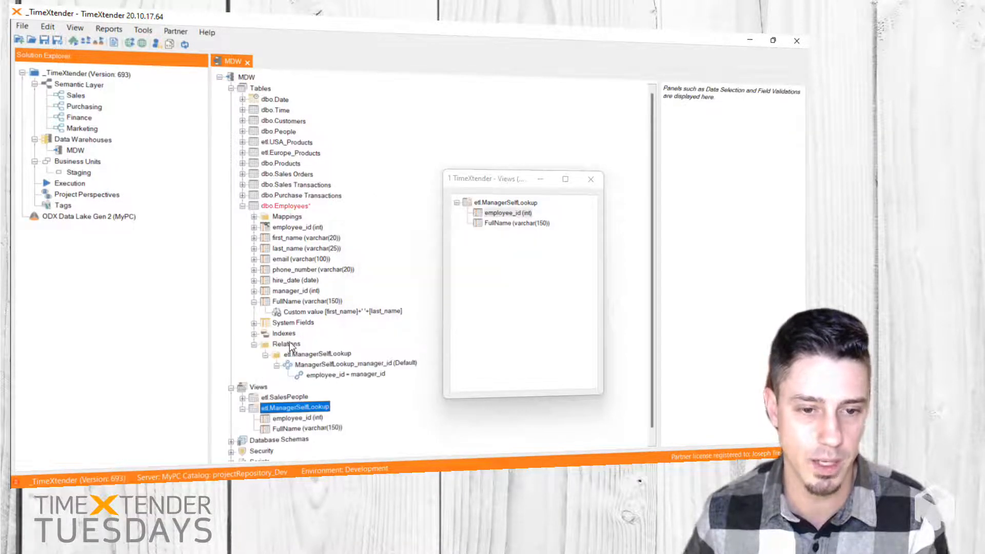
Step: Add the ManagerSelfLookup view's FullName to the Employees table as a conditional lookup field
{"action": "left_click", "coordinate": [501, 226]}
{"action": "left_click_drag", "start_coordinate": [502, 226], "coordinate": [288, 211]}
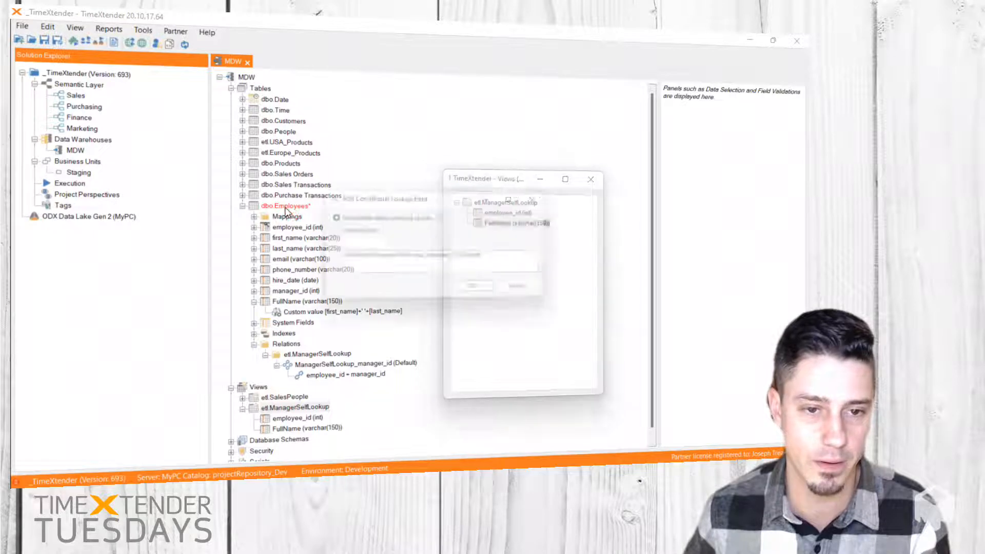
{"action": "left_click", "coordinate": [476, 291]}
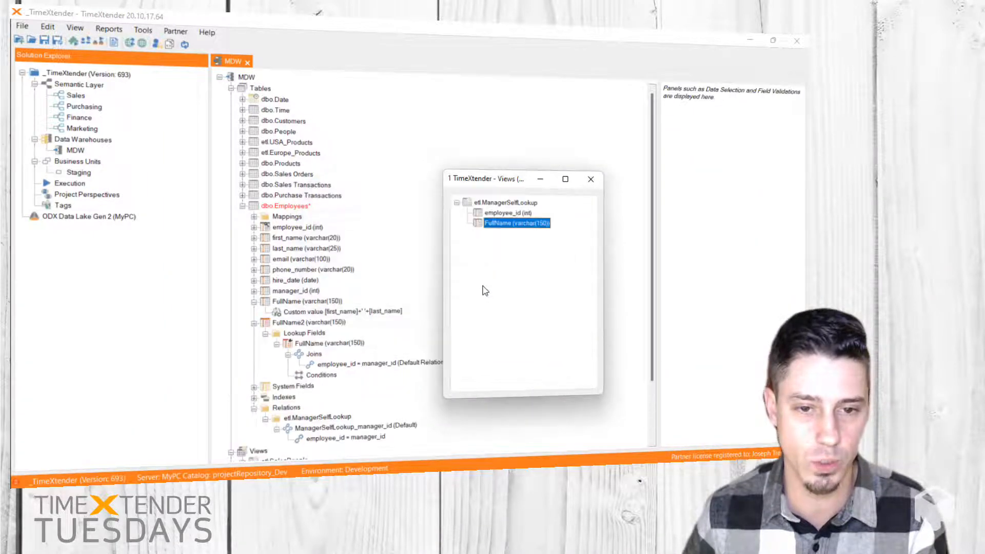
Step: Rename the Employees table's new lookup field to ManagerName and close the separate ManagerSelfLookup view window
{"action": "left_click", "coordinate": [286, 324]}
{"action": "left_click", "coordinate": [286, 323]}
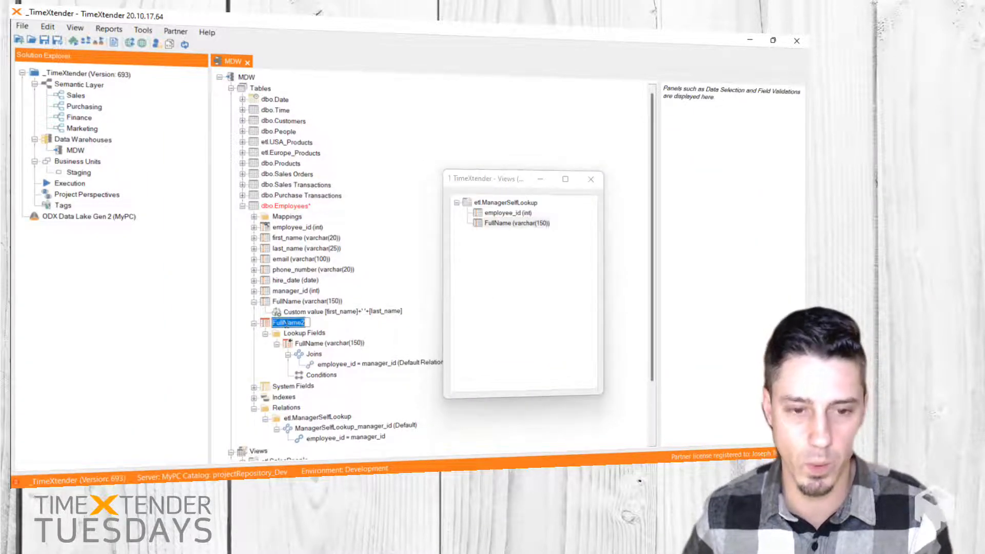
{"action": "type", "text": "Ma"}
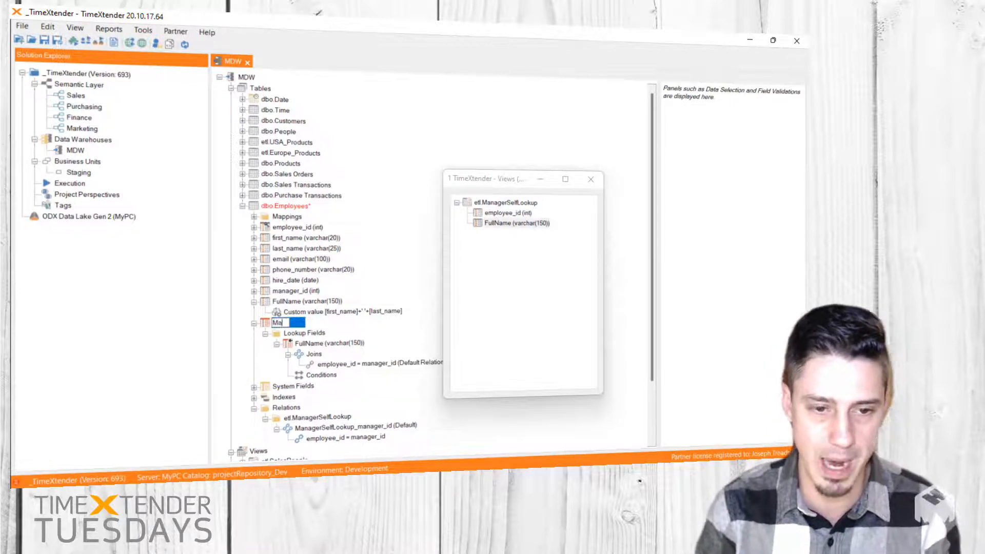
{"action": "type", "text": "nagerName"}
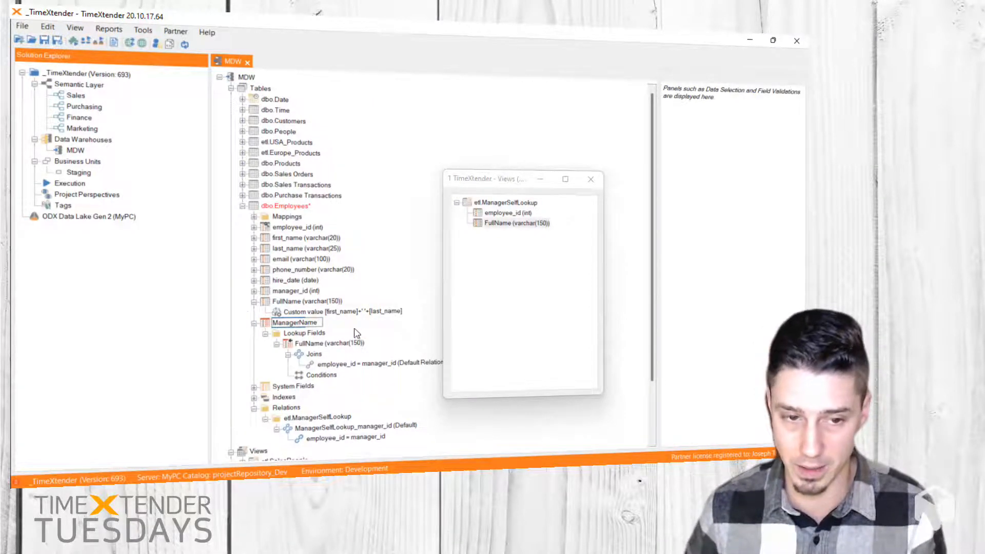
{"action": "key", "text": "Return"}
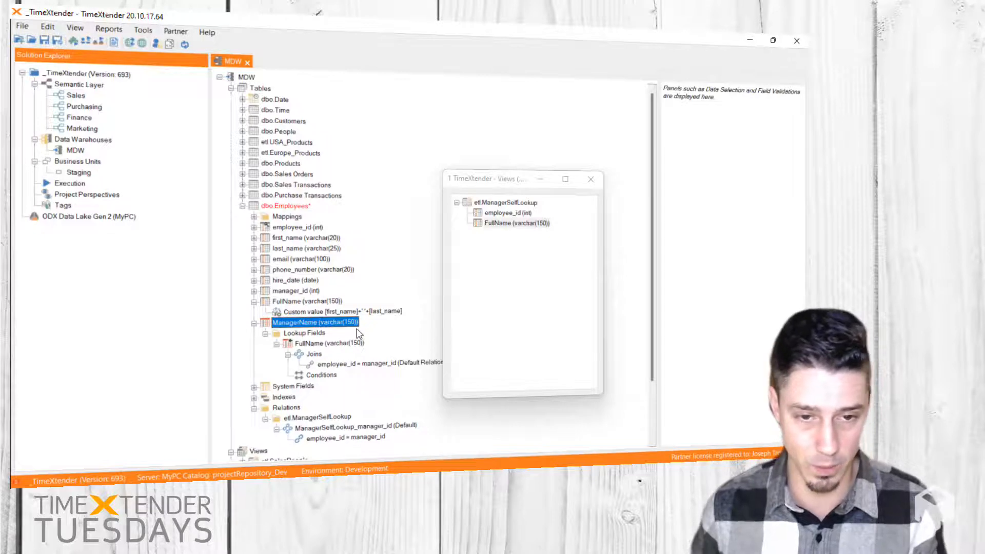
{"action": "left_click", "coordinate": [590, 179]}
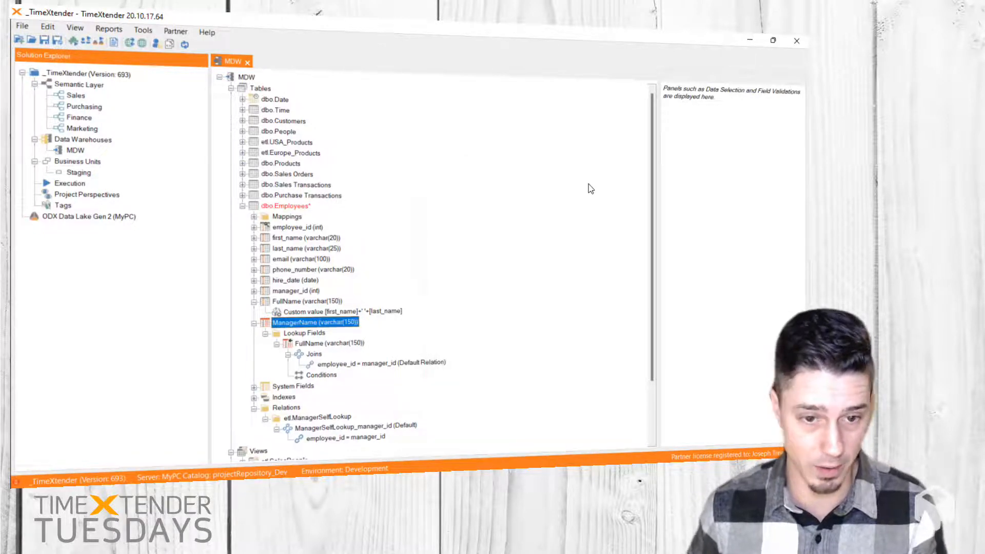
Step: Deploy and execute the Employees table, closing the progress dialog once the run completes
{"action": "left_click", "coordinate": [286, 205]}
{"action": "right_click", "coordinate": [286, 205]}
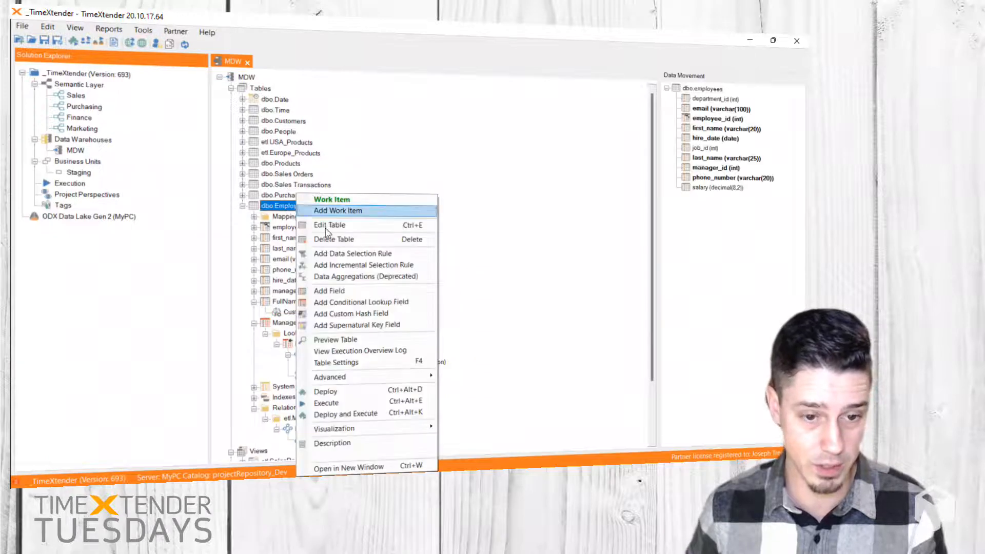
{"action": "left_click", "coordinate": [353, 414]}
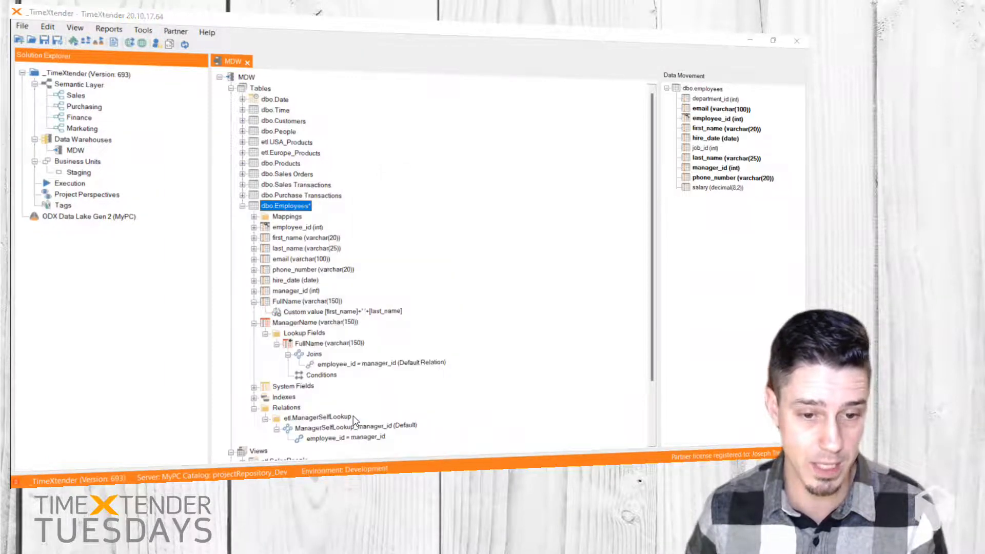
{"action": "left_click", "coordinate": [384, 321]}
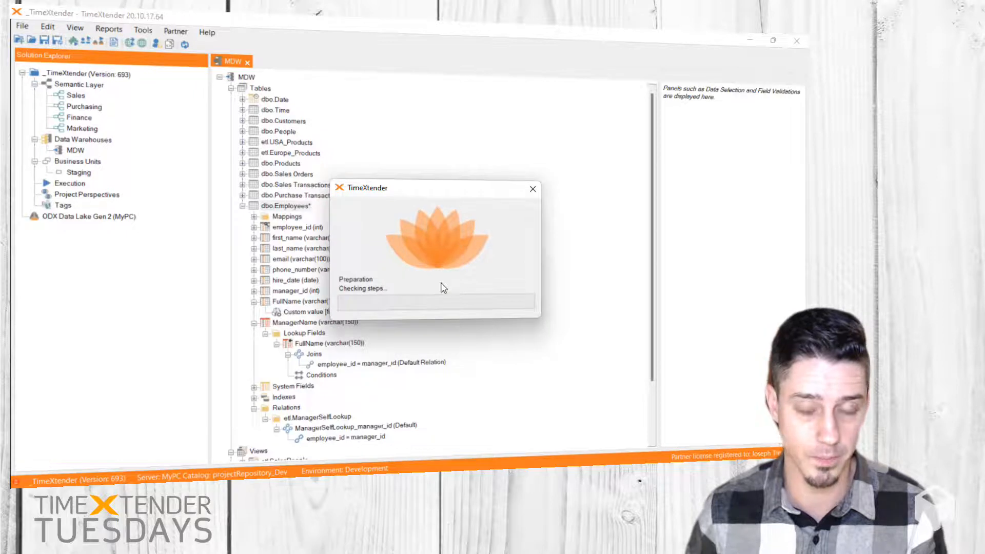
{"action": "left_click", "coordinate": [594, 357]}
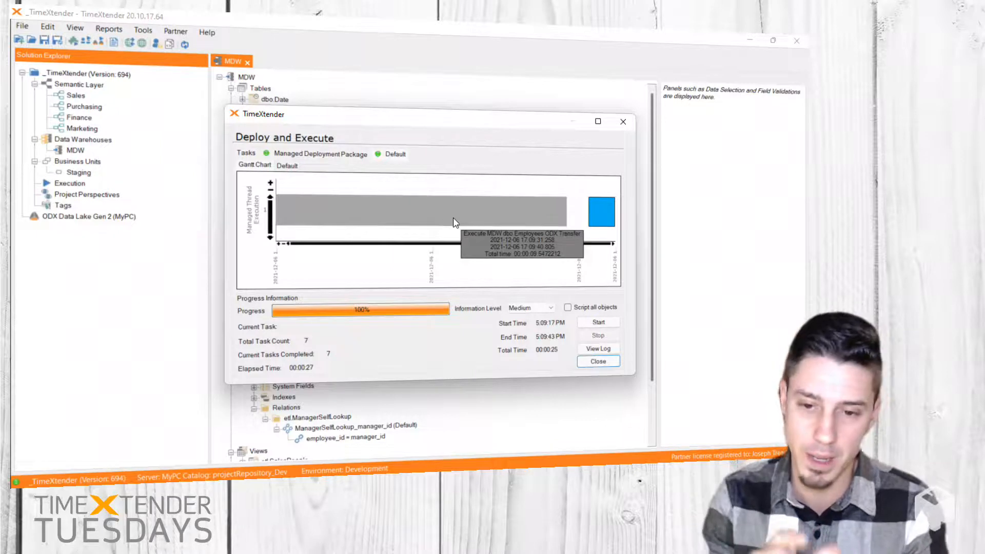
{"action": "left_click", "coordinate": [598, 361]}
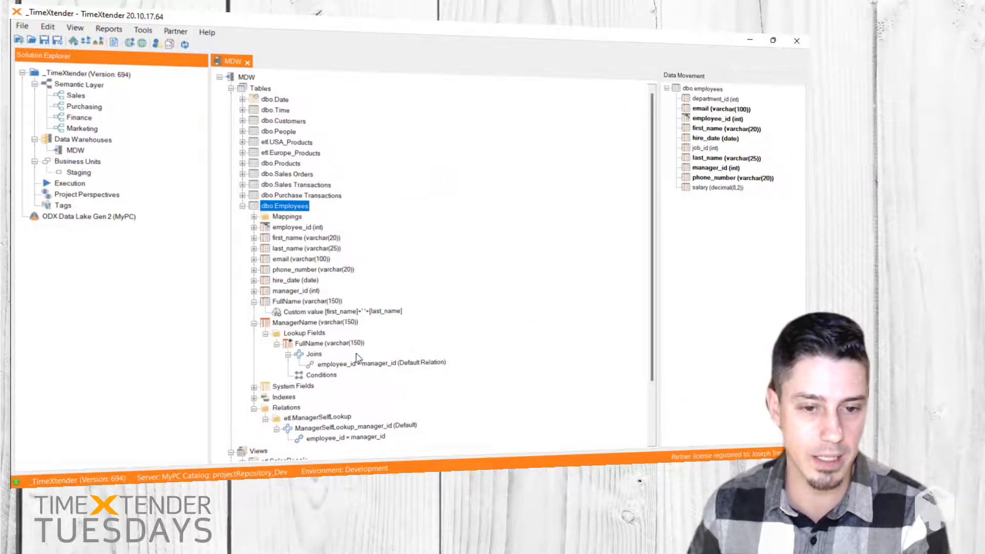
Step: Preview the Employees table in an enlarged window, widening the ManagerName column to examine each employee's manager name
{"action": "right_click", "coordinate": [288, 206]}
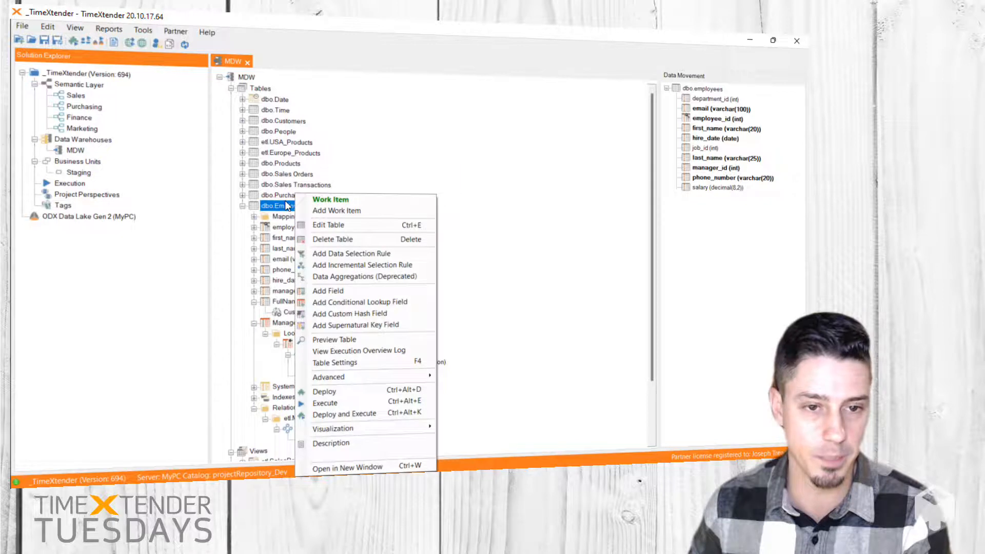
{"action": "left_click", "coordinate": [346, 340]}
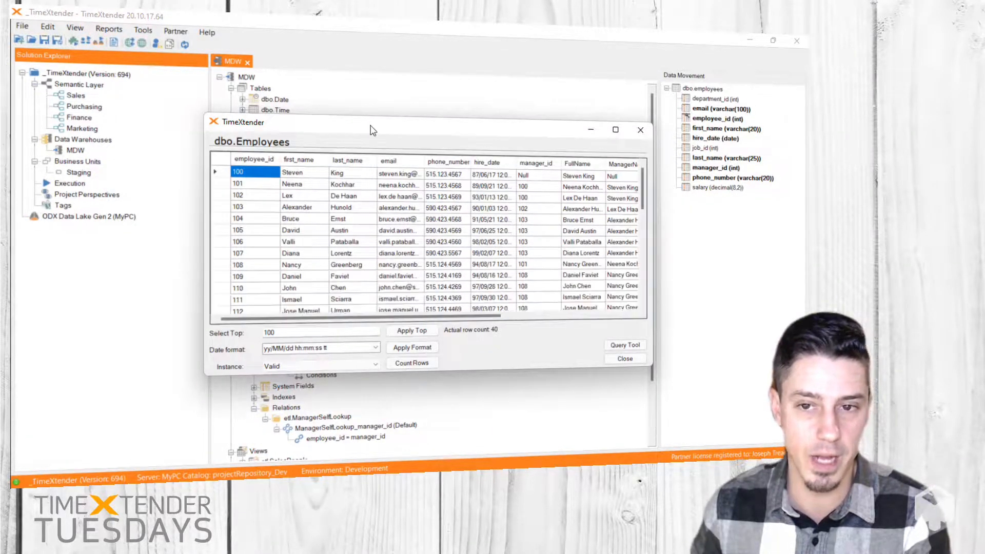
{"action": "left_click_drag", "start_coordinate": [367, 126], "coordinate": [319, 126]}
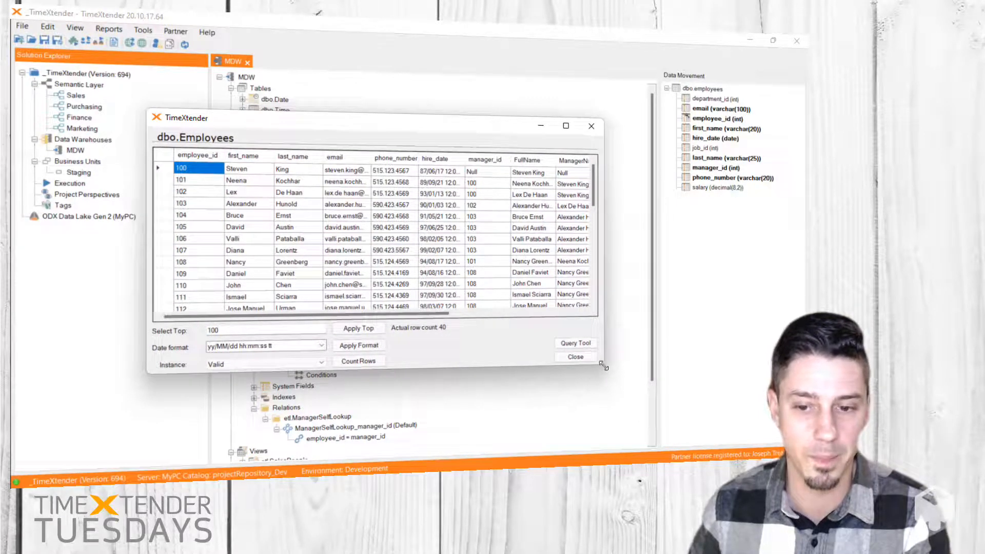
{"action": "left_click_drag", "start_coordinate": [711, 421], "coordinate": [642, 371]}
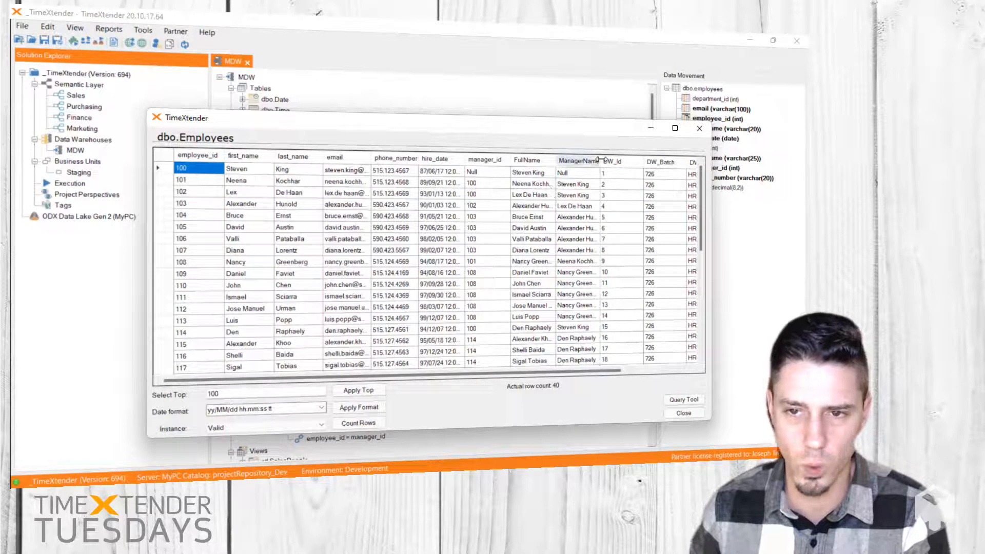
{"action": "left_click_drag", "start_coordinate": [623, 161], "coordinate": [623, 162]}
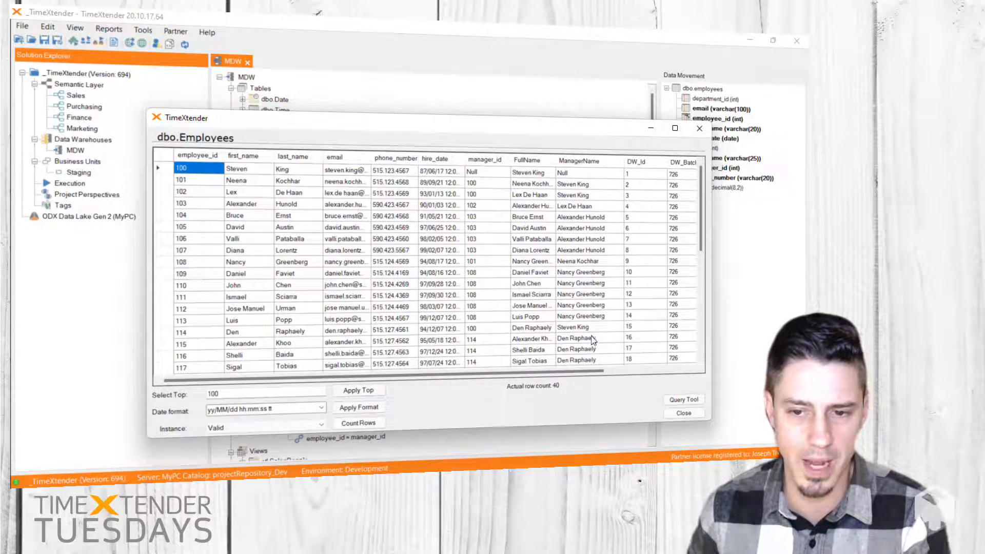
{"action": "scroll", "coordinate": [592, 339], "scroll_direction": "down", "scroll_amount": 1}
{"action": "scroll", "coordinate": [594, 347], "scroll_direction": "down", "scroll_amount": 1}
{"action": "scroll", "coordinate": [594, 348], "scroll_direction": "down", "scroll_amount": 2}
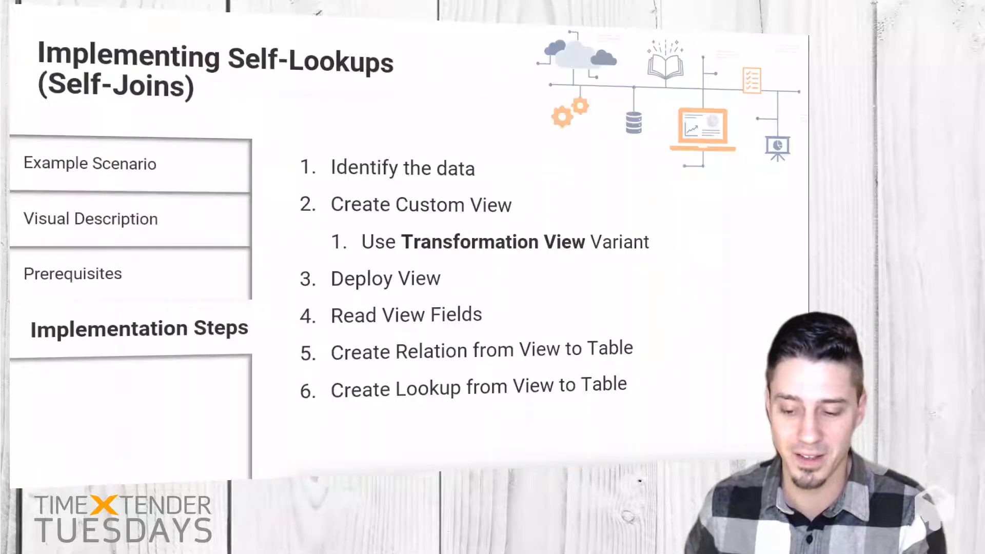
{"action": "key", "text": "Right"}
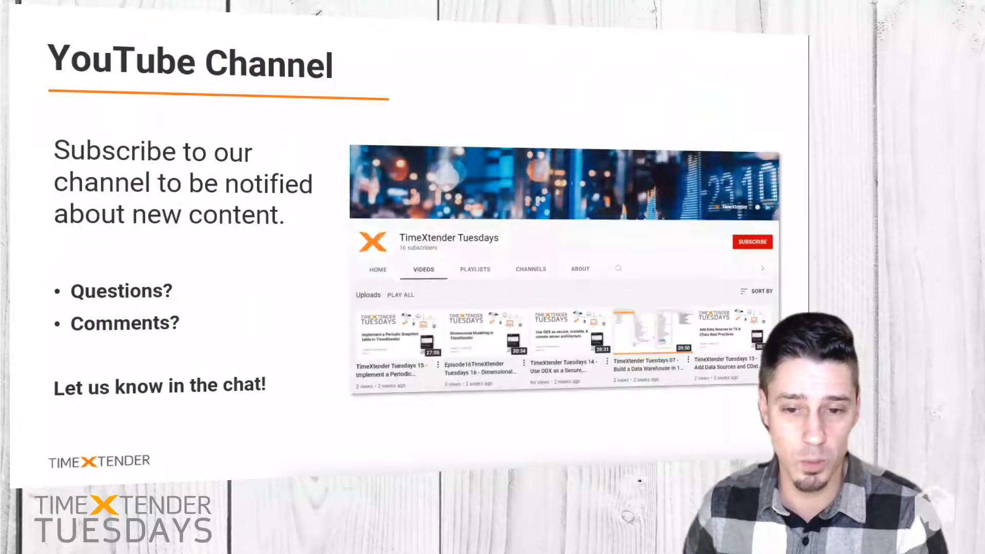